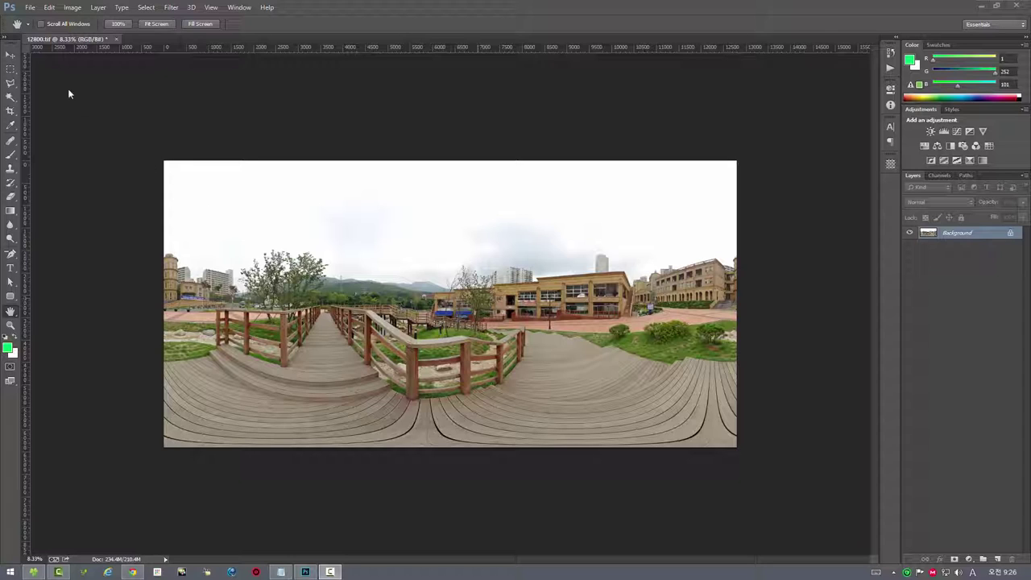
- Send the open equirectangular panorama to the HDVR Panorama viewer via File > Scripts
{"action": "left_click", "coordinate": [29, 8]}
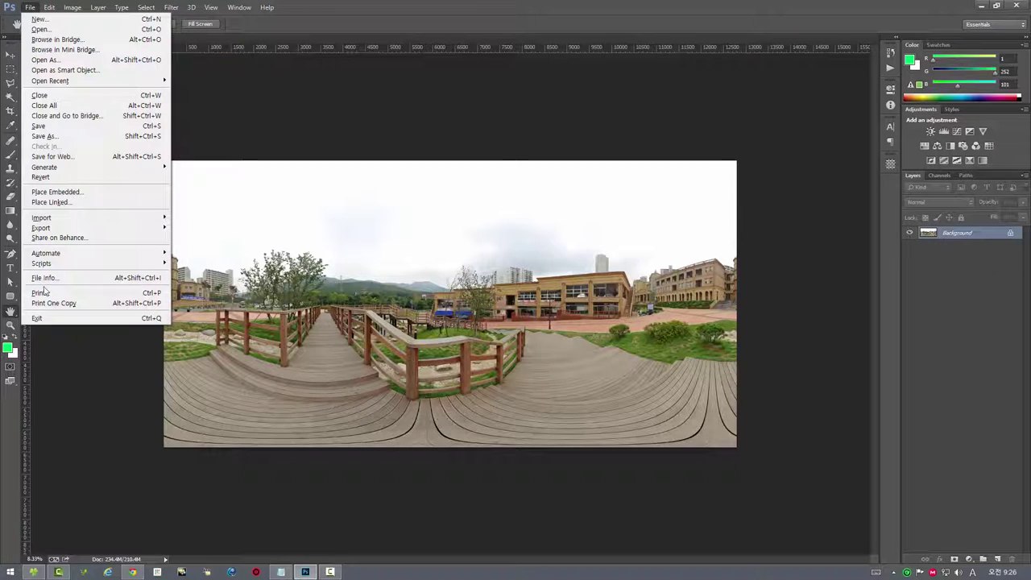
{"action": "mouse_move", "coordinate": [42, 262]}
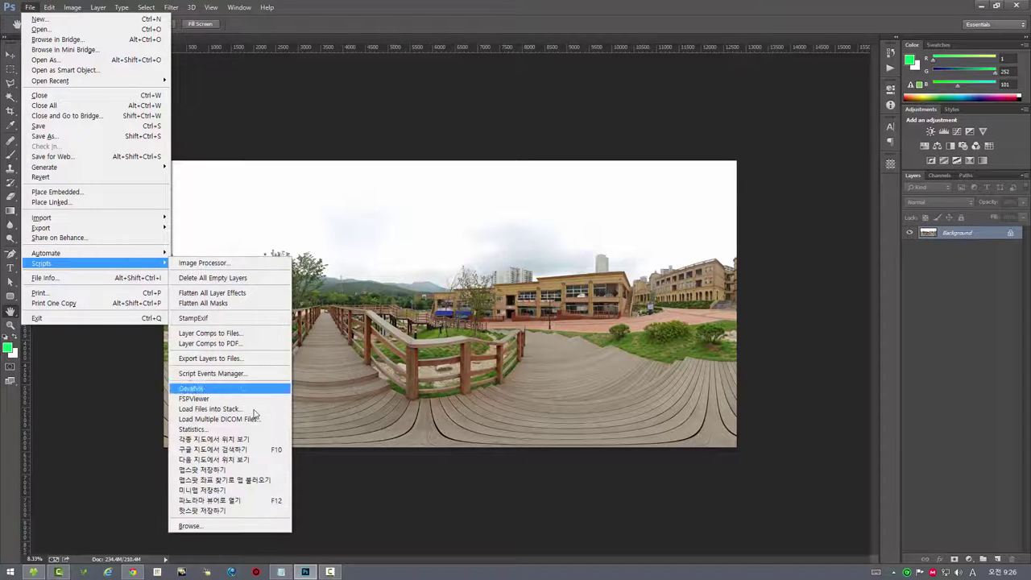
{"action": "left_click", "coordinate": [256, 502]}
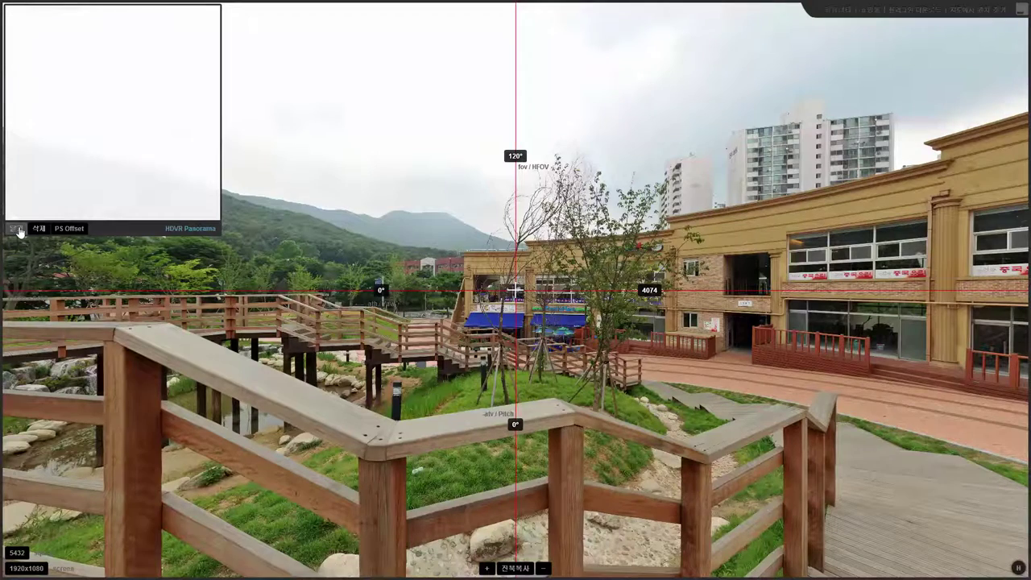
- Collapse the preview panel and look around, ending tilted up at the sky (~72° pitch, 7° yaw)
{"action": "left_click", "coordinate": [18, 231]}
{"action": "left_click_drag", "start_coordinate": [297, 216], "coordinate": [349, 399]}
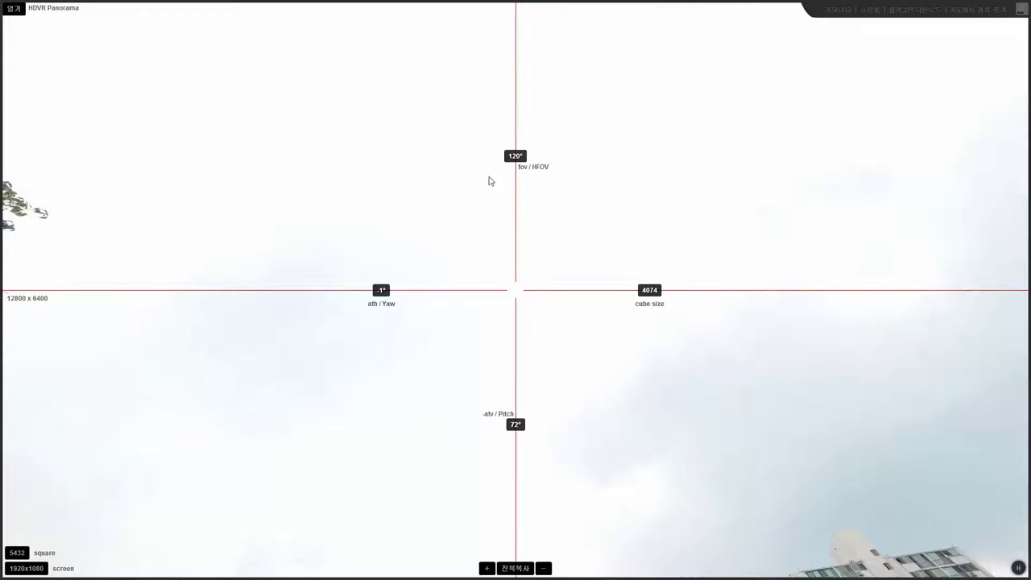
{"action": "left_click_drag", "start_coordinate": [426, 389], "coordinate": [446, 304]}
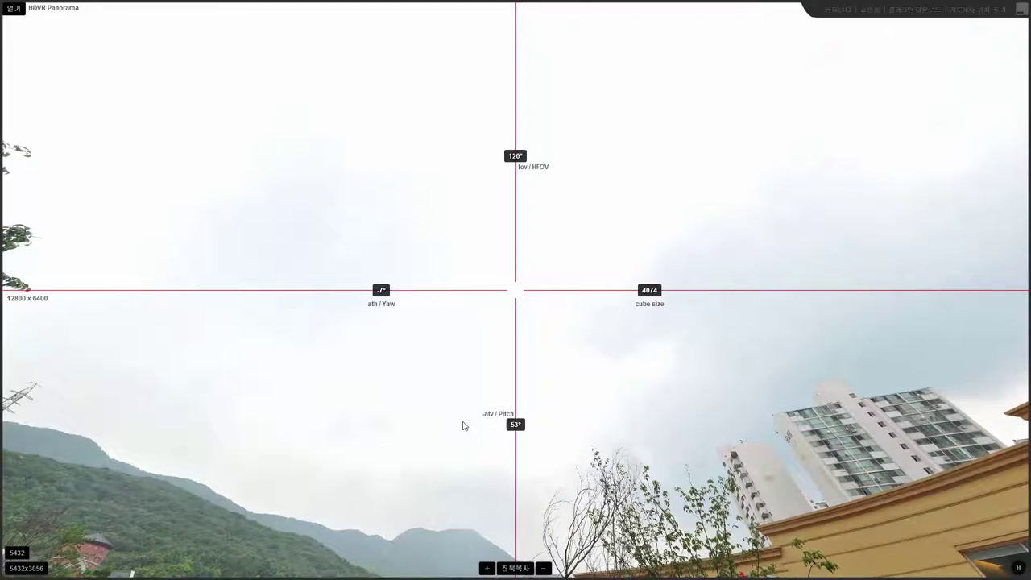
{"action": "left_click_drag", "start_coordinate": [446, 420], "coordinate": [459, 355]}
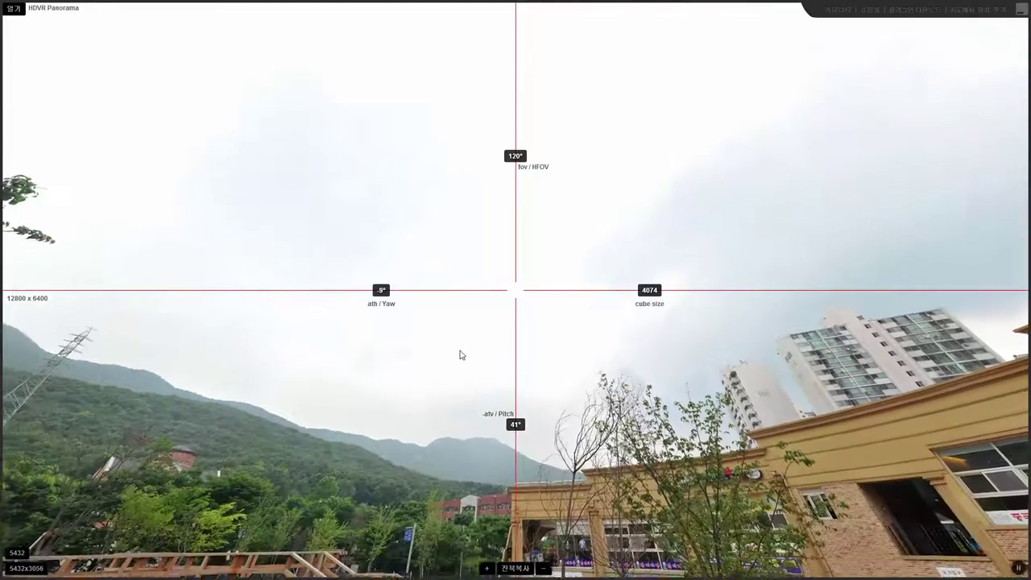
{"action": "left_click_drag", "start_coordinate": [427, 412], "coordinate": [430, 376]}
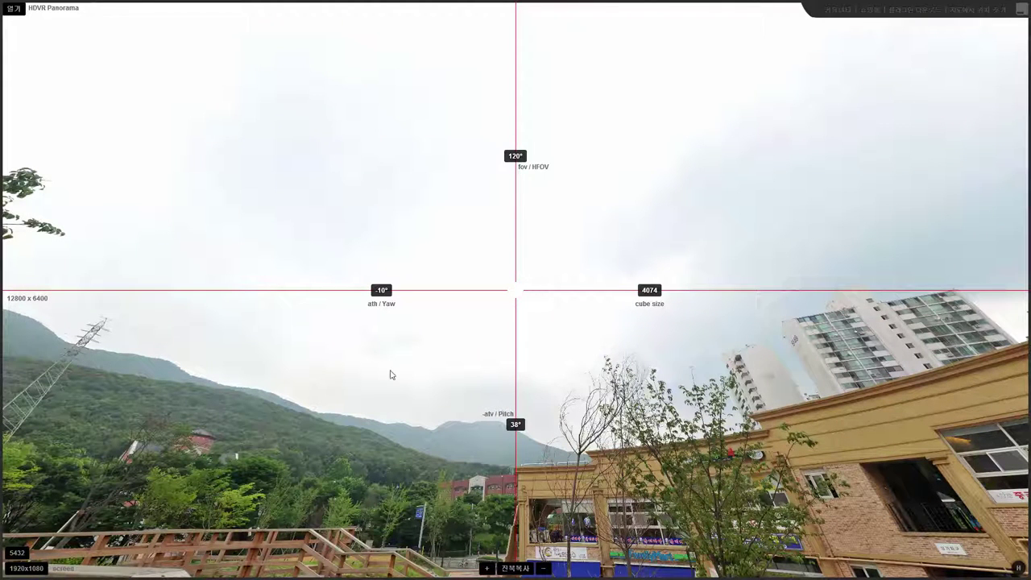
{"action": "left_click_drag", "start_coordinate": [643, 375], "coordinate": [637, 373]}
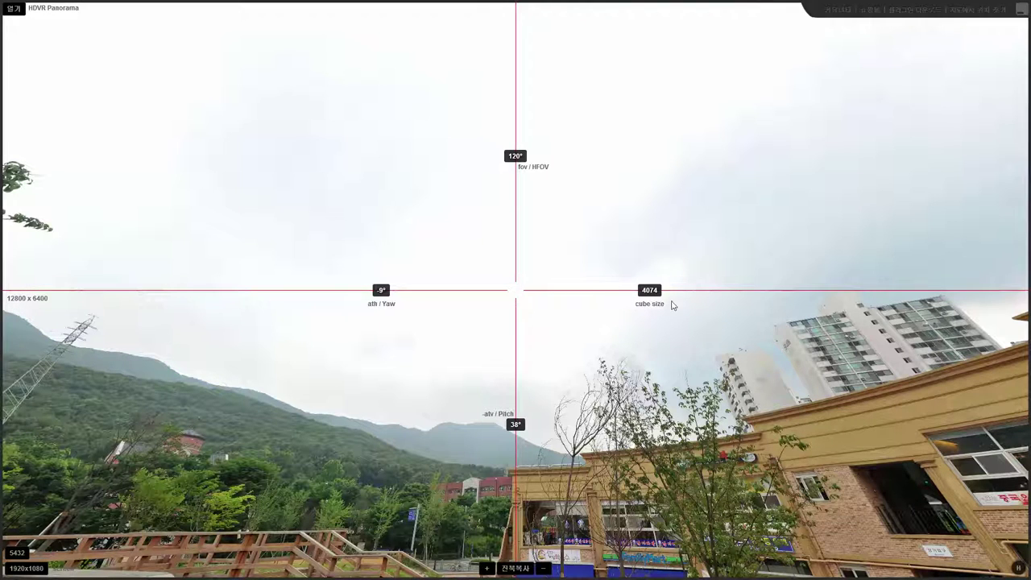
{"action": "left_click_drag", "start_coordinate": [278, 363], "coordinate": [241, 524]}
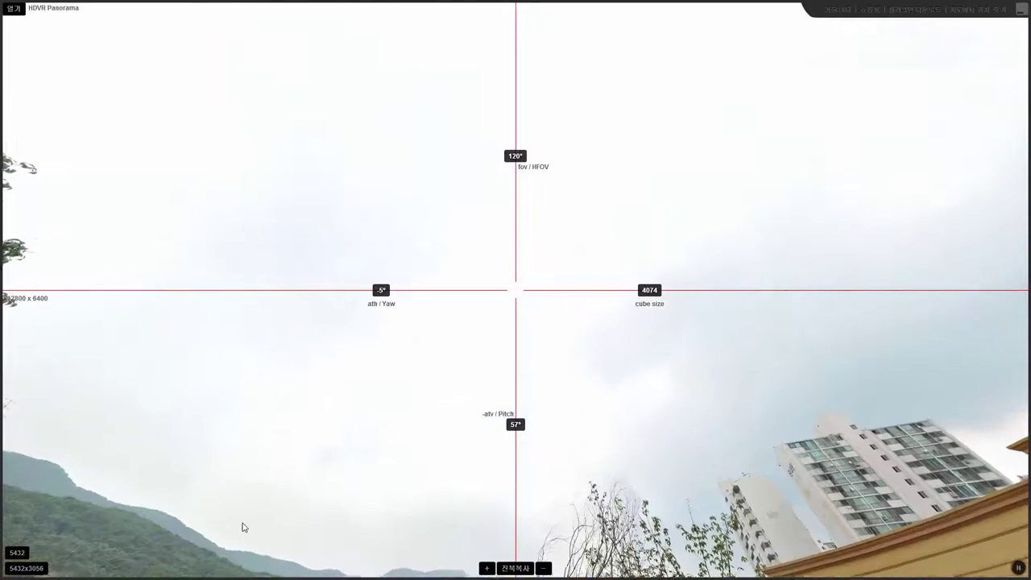
{"action": "left_click_drag", "start_coordinate": [282, 454], "coordinate": [240, 499]}
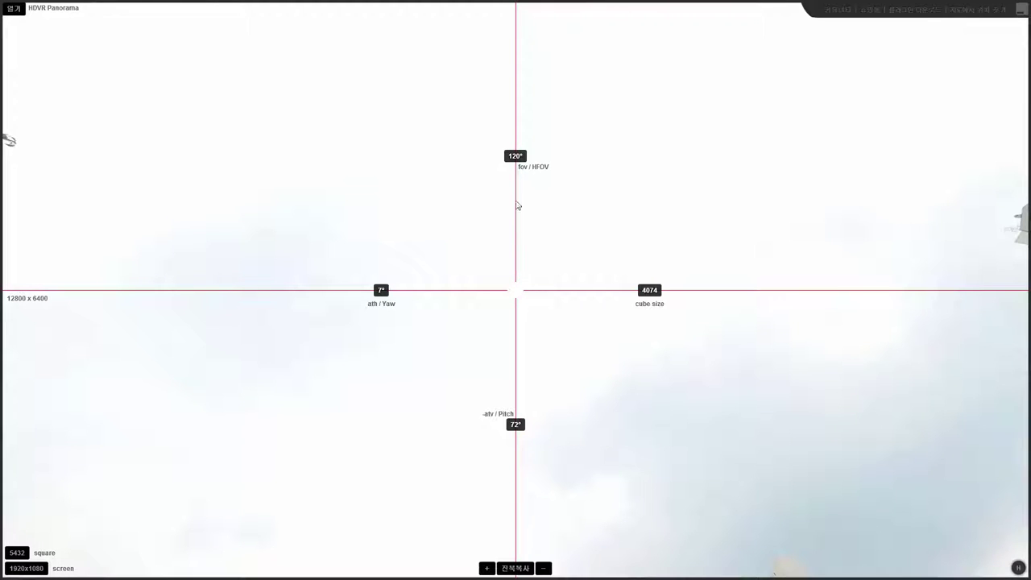
- Narrow the viewer's field of view from 120° to 90°
{"action": "scroll", "coordinate": [242, 387], "scroll_direction": "down", "scroll_amount": 3}
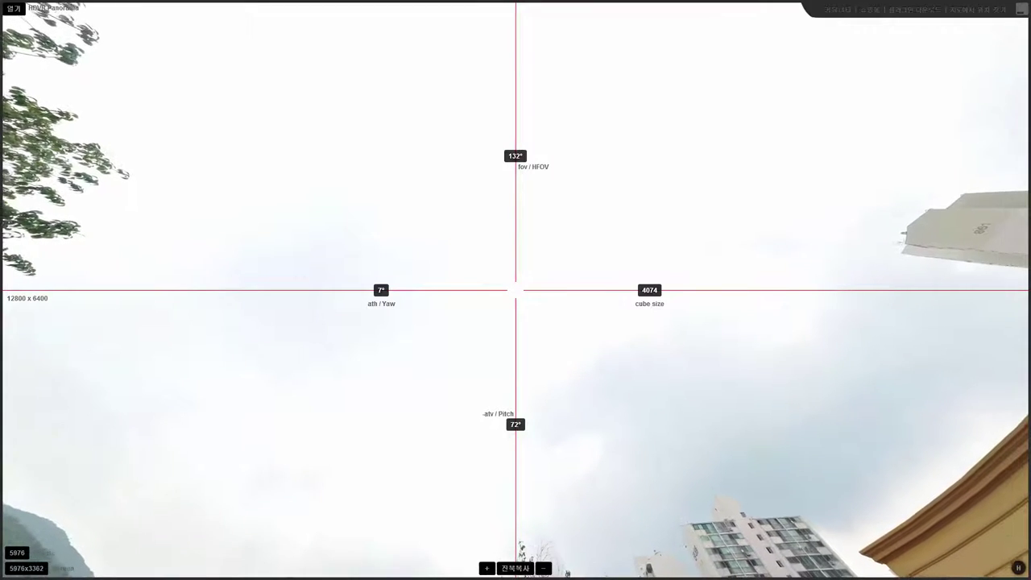
{"action": "left_click", "coordinate": [26, 562]}
{"action": "scroll", "coordinate": [385, 456], "scroll_direction": "down", "scroll_amount": 3}
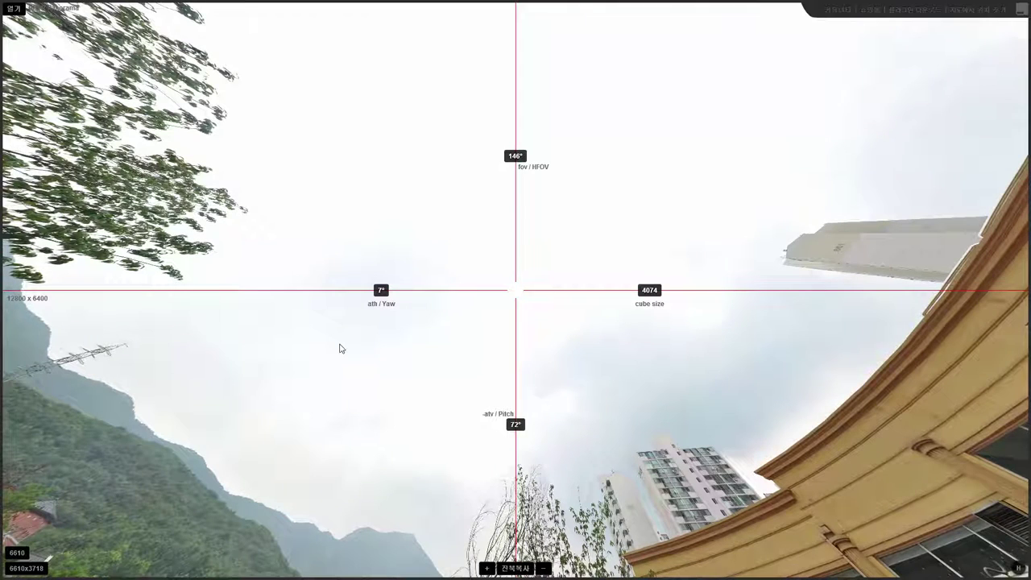
{"action": "scroll", "coordinate": [339, 348], "scroll_direction": "up", "scroll_amount": 5}
{"action": "scroll", "coordinate": [340, 348], "scroll_direction": "up", "scroll_amount": 2}
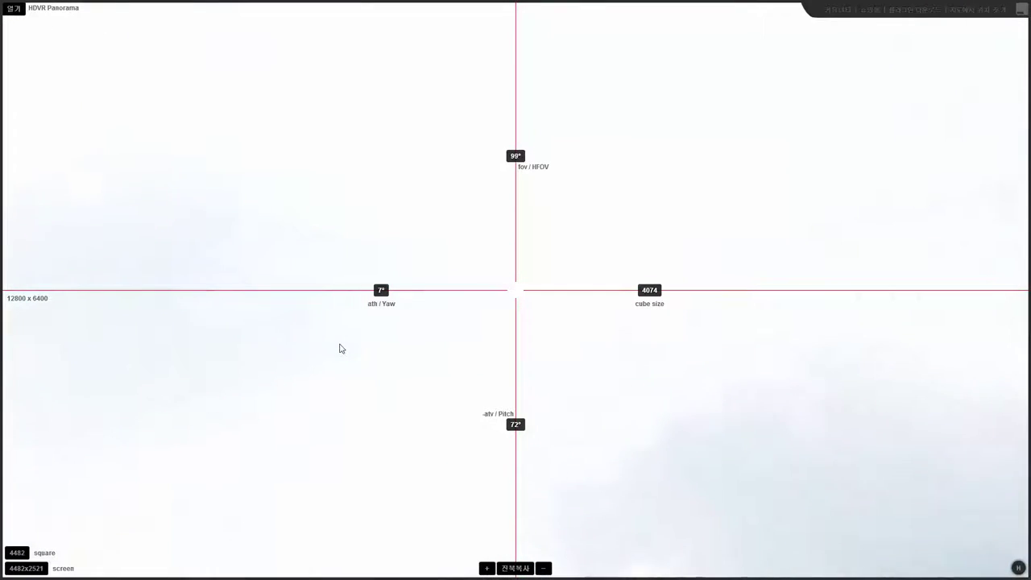
{"action": "scroll", "coordinate": [394, 451], "scroll_direction": "down", "scroll_amount": 1}
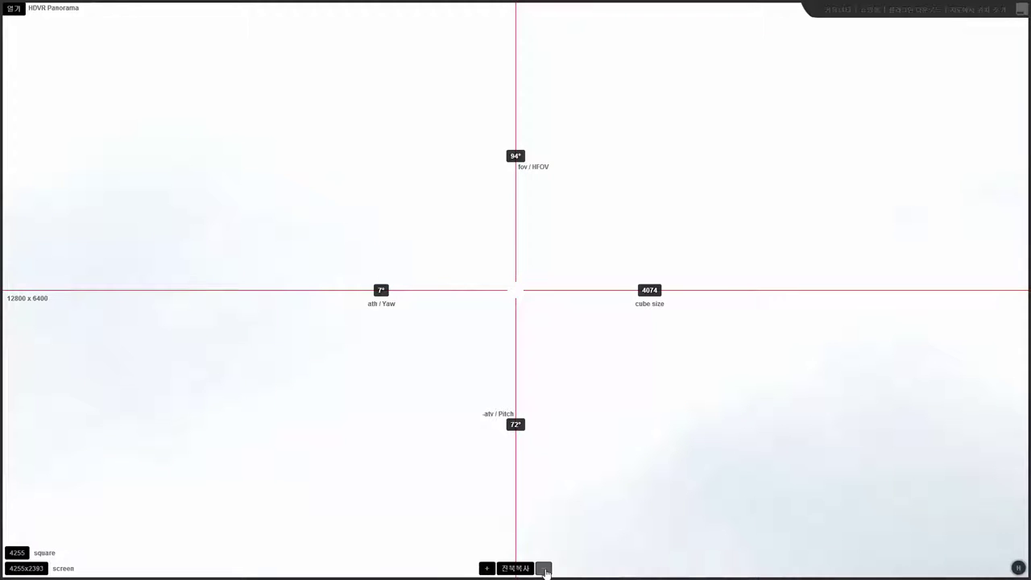
{"action": "left_click", "coordinate": [545, 569]}
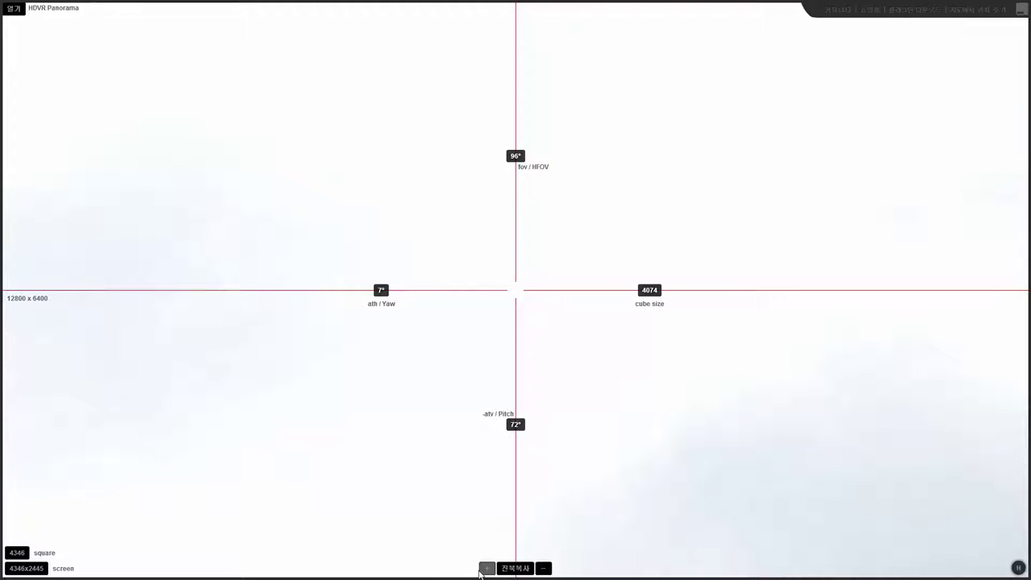
{"action": "left_click", "coordinate": [487, 568]}
{"action": "left_click", "coordinate": [487, 569]}
{"action": "left_click", "coordinate": [488, 569]}
{"action": "left_click", "coordinate": [488, 570]}
- Copy the 4074x2292 size value from the readout, then return it to 1920x1080
{"action": "left_click", "coordinate": [24, 568]}
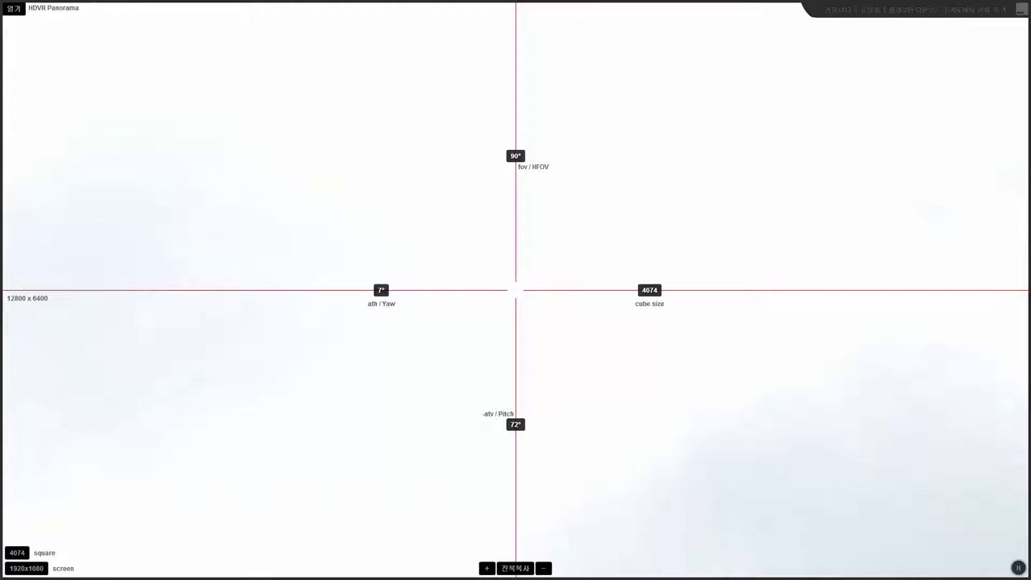
{"action": "left_click", "coordinate": [30, 571]}
{"action": "left_click", "coordinate": [24, 569]}
{"action": "left_click", "coordinate": [25, 570]}
{"action": "left_click", "coordinate": [27, 568]}
- Recentre the panorama view to 0° yaw and 0° pitch from the viewer's context menu
{"action": "right_click", "coordinate": [431, 360]}
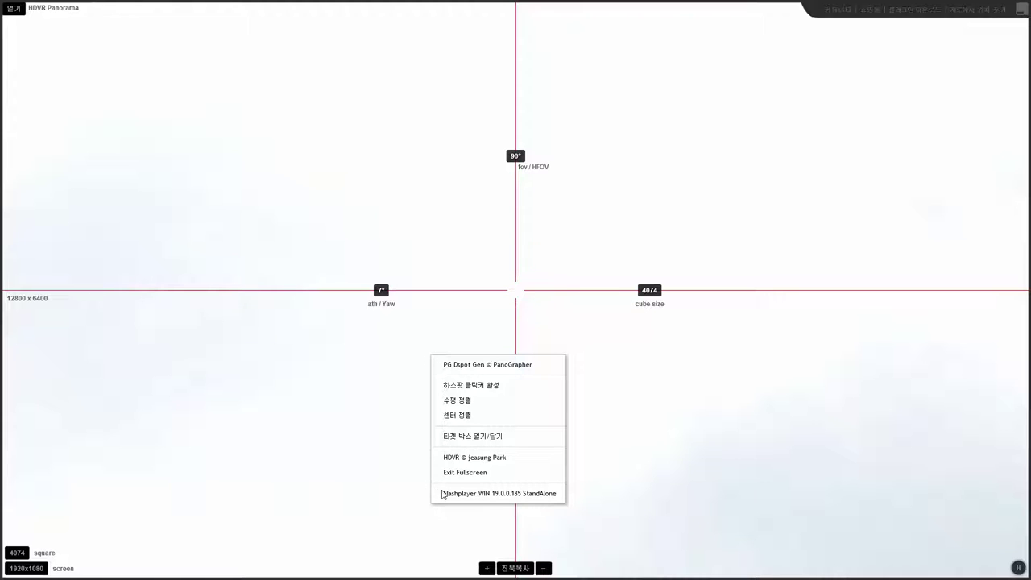
{"action": "left_click", "coordinate": [466, 416]}
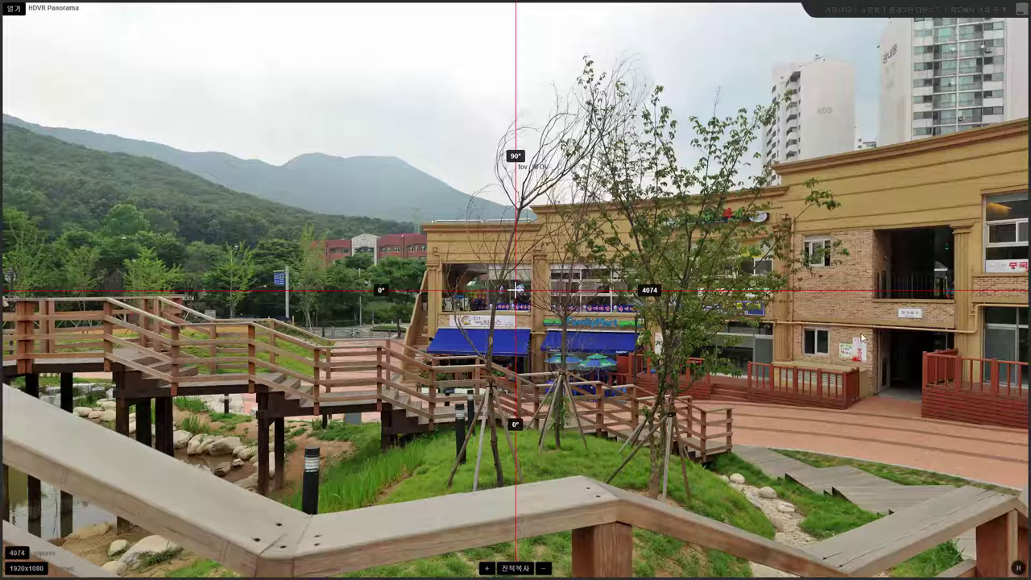
- Close the viewer and extract a 4074×4074 rectilinear view at 0° yaw with Panorama Tools Extract
{"action": "left_click", "coordinate": [1021, 8]}
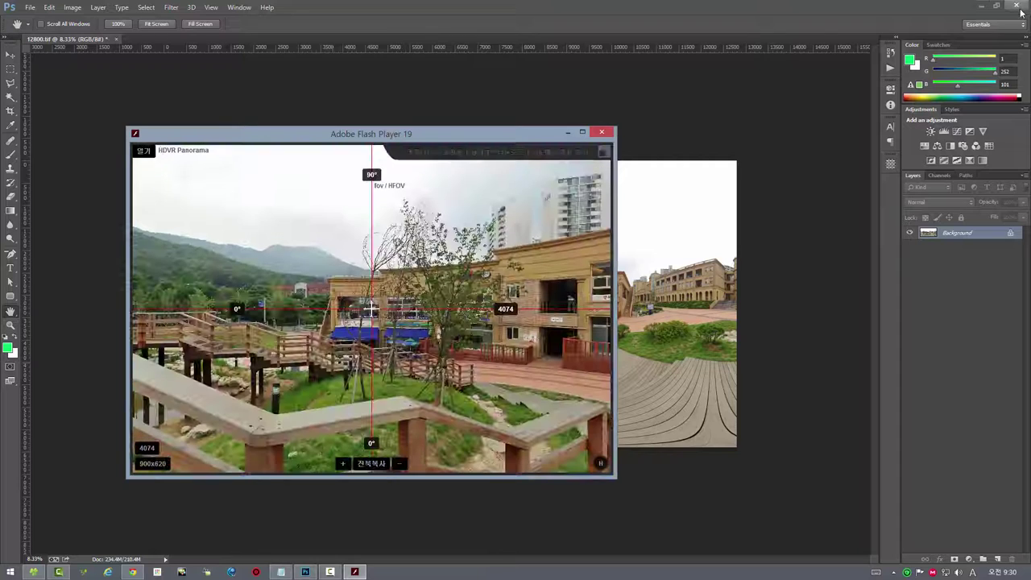
{"action": "left_click", "coordinate": [602, 132]}
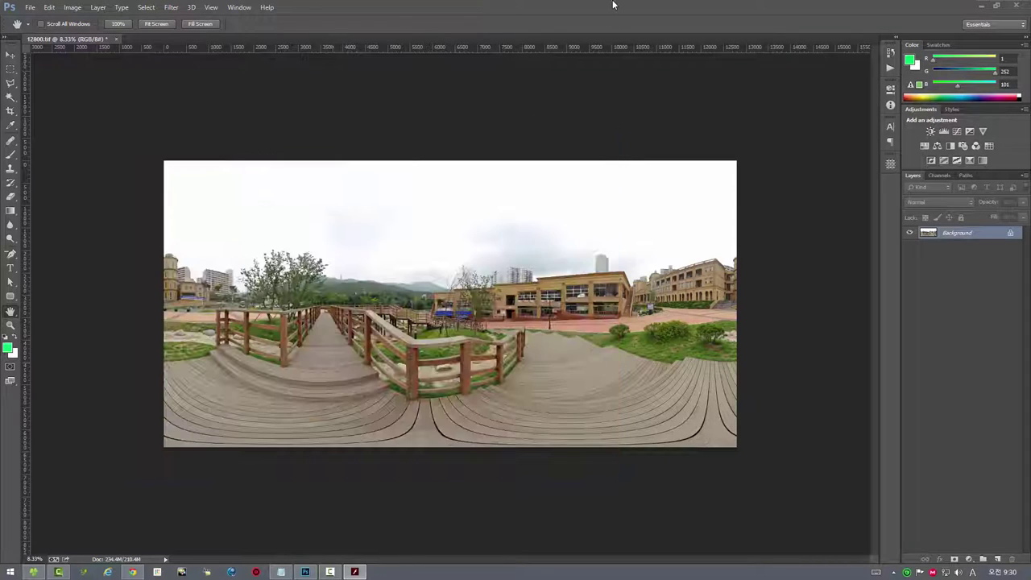
{"action": "left_click", "coordinate": [170, 7]}
{"action": "mouse_move", "coordinate": [193, 242]}
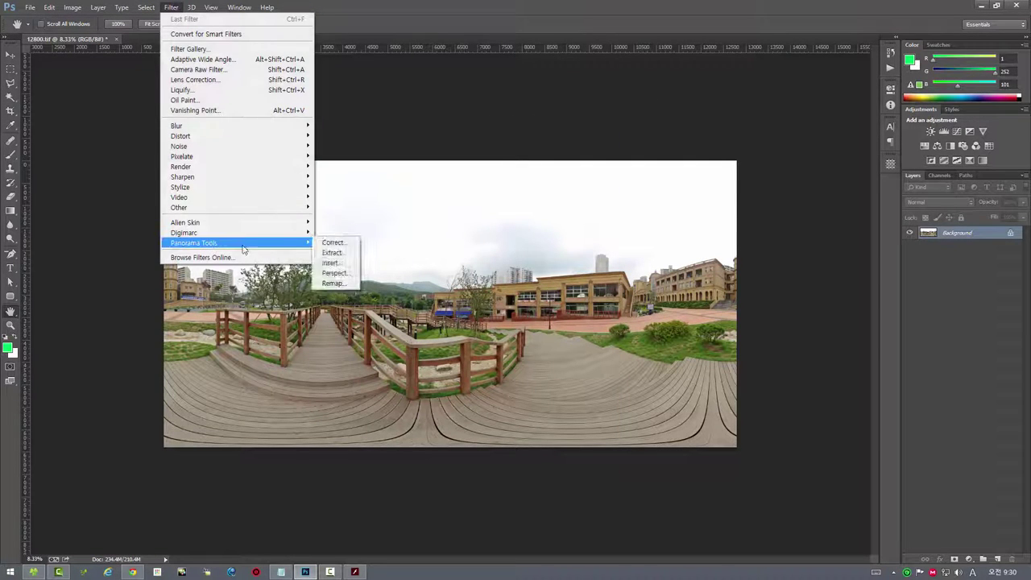
{"action": "left_click", "coordinate": [332, 256]}
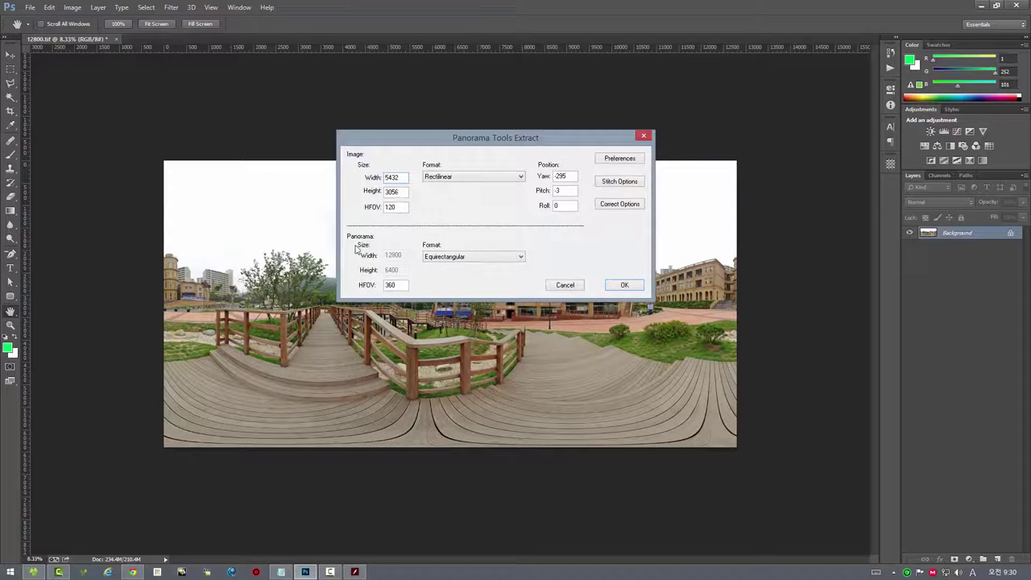
{"action": "mouse_move", "coordinate": [407, 176]}
{"action": "left_mouse_down"}
{"action": "mouse_move", "coordinate": [366, 177]}
{"action": "mouse_move", "coordinate": [352, 207]}
{"action": "left_mouse_up"}
{"action": "type", "text": "40744074"}
{"action": "mouse_move", "coordinate": [571, 179]}
{"action": "left_mouse_down"}
{"action": "mouse_move", "coordinate": [516, 181]}
{"action": "mouse_move", "coordinate": [511, 193]}
{"action": "left_mouse_up"}
{"action": "type", "text": "0"}
{"action": "left_click", "coordinate": [625, 285]}
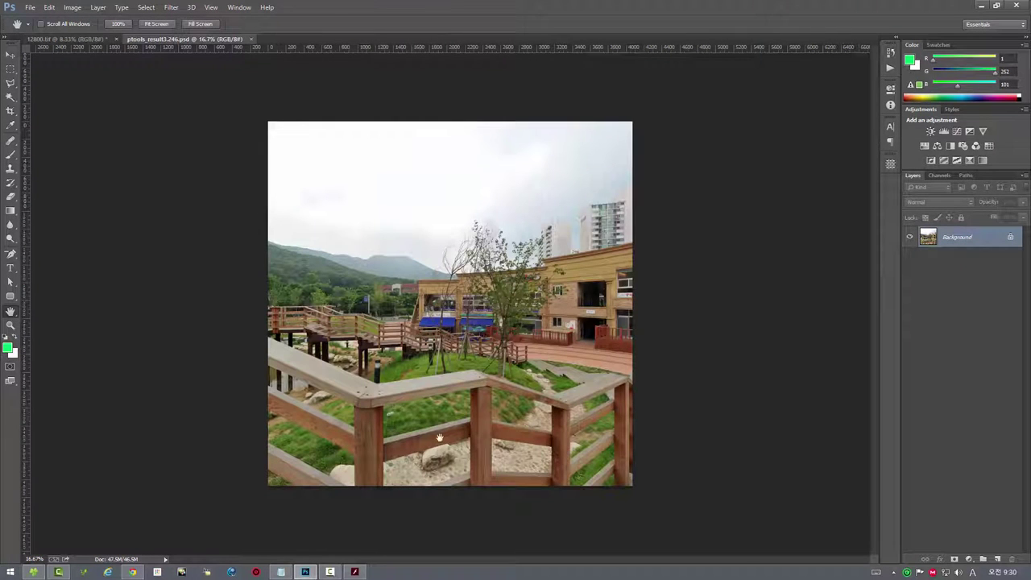
- Recheck the viewer's 4074x2292 size readout, then return to the 12800 equirectangular panorama document
{"action": "left_click", "coordinate": [355, 572]}
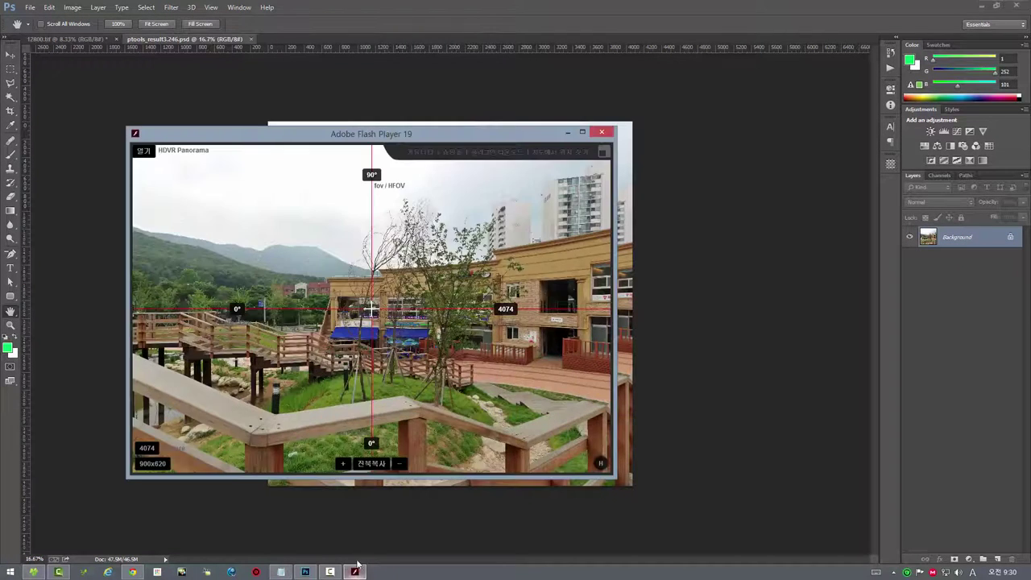
{"action": "left_click", "coordinate": [605, 152]}
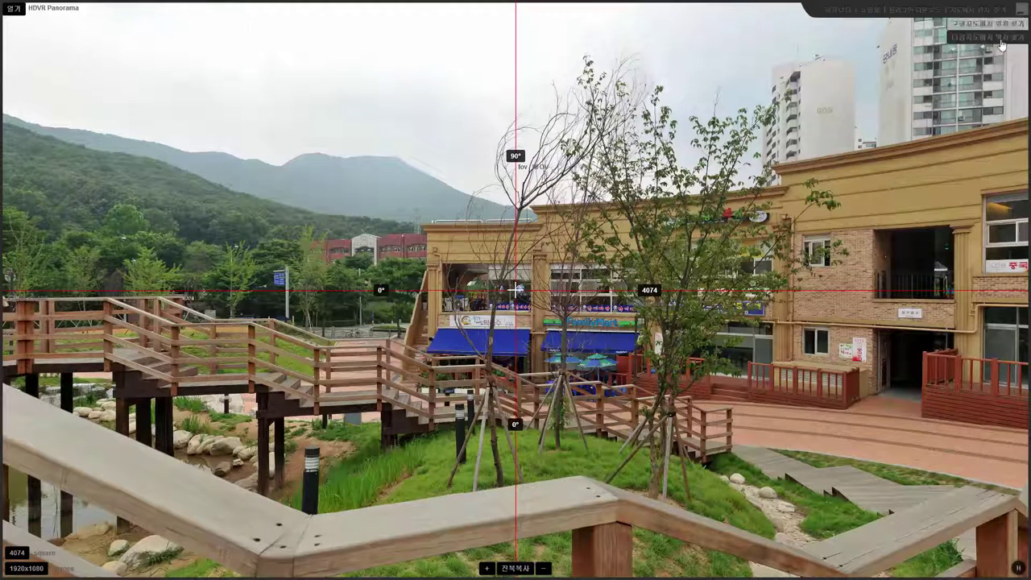
{"action": "left_click", "coordinate": [38, 574]}
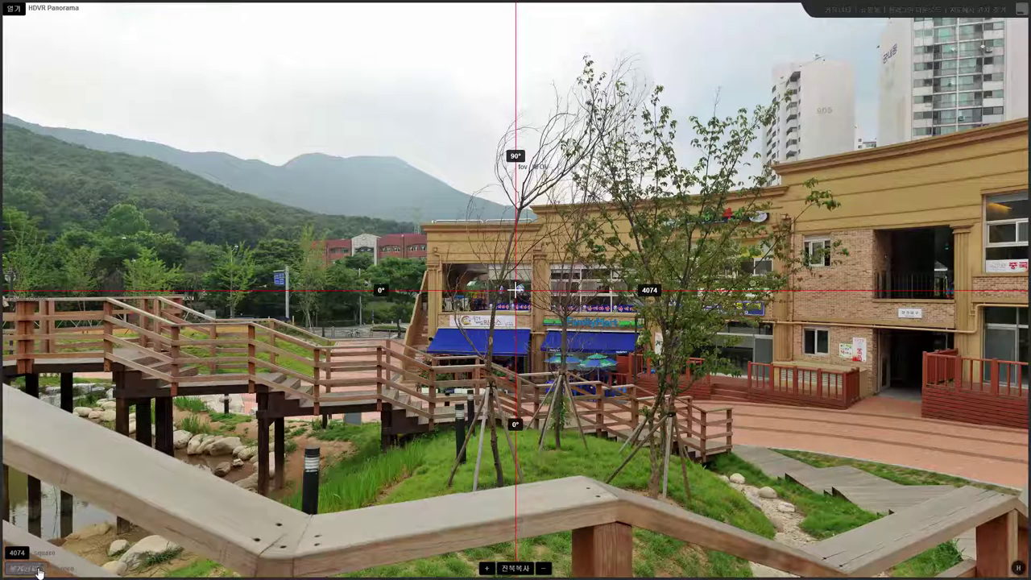
{"action": "left_click", "coordinate": [1019, 12]}
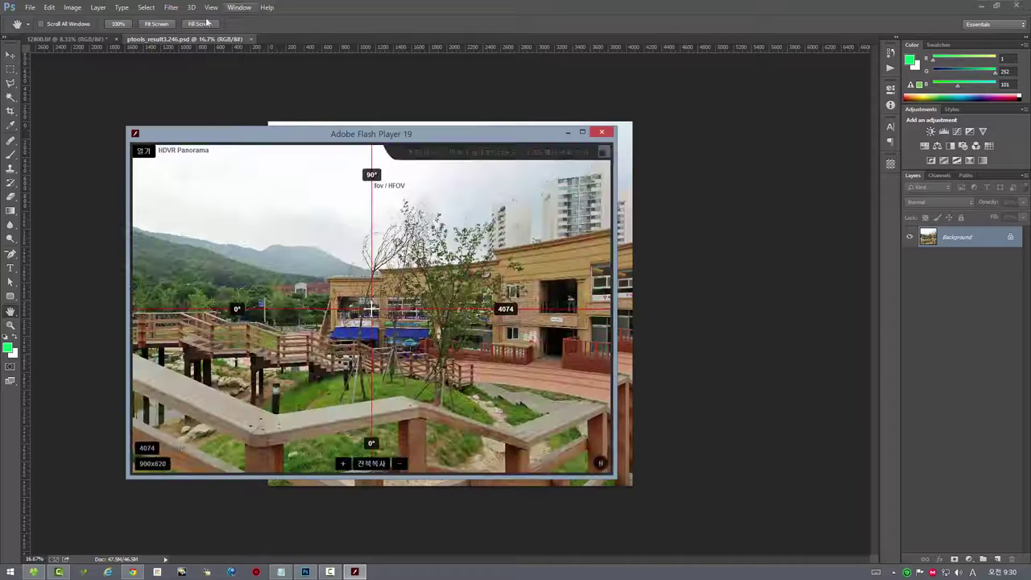
{"action": "left_click", "coordinate": [61, 46]}
{"action": "left_click", "coordinate": [65, 39]}
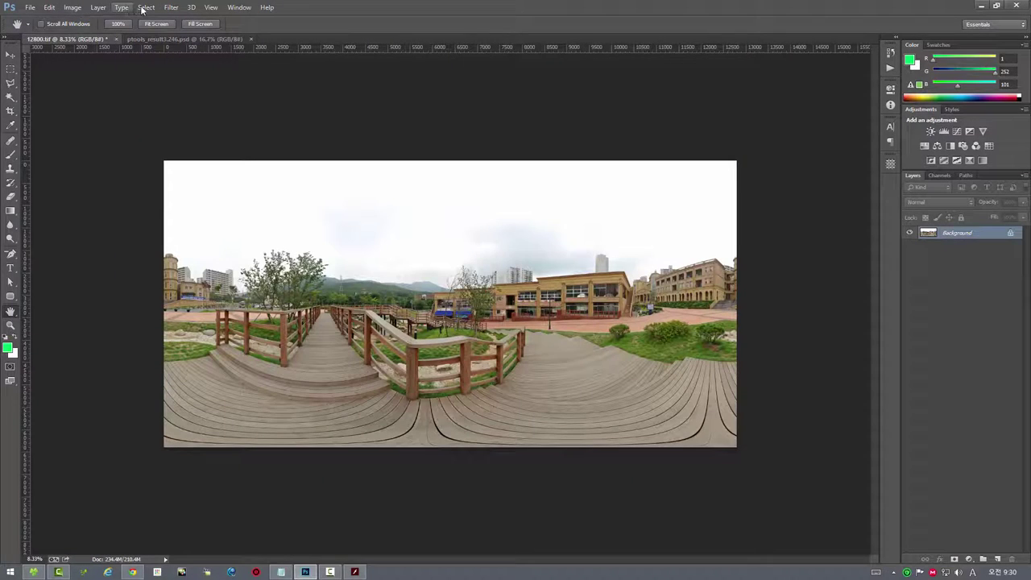
- Reopen Panorama Tools Extract on the 12800.tif panorama and launch a blank Notepad beside it
{"action": "left_click", "coordinate": [171, 8]}
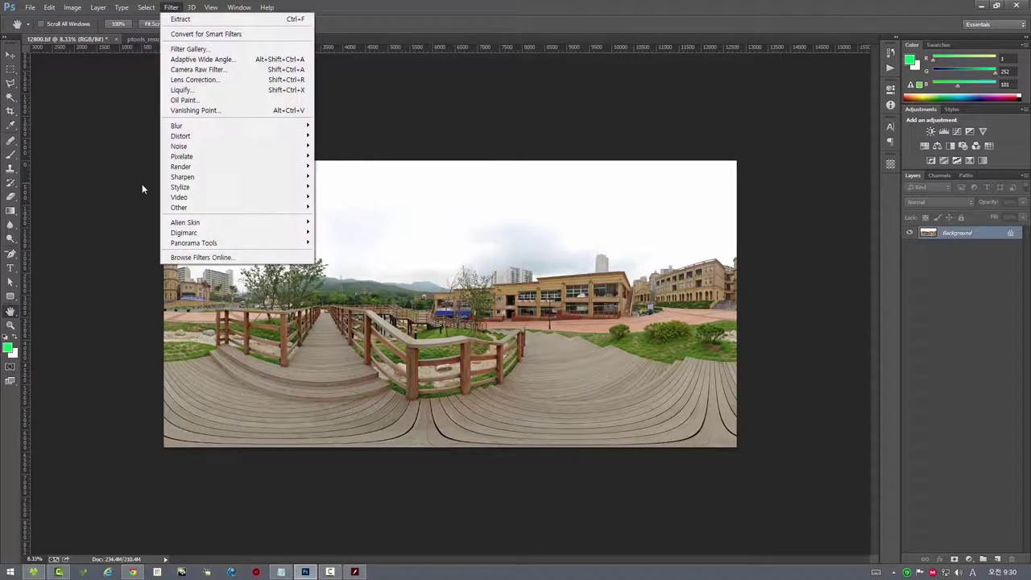
{"action": "mouse_move", "coordinate": [194, 243]}
{"action": "left_click", "coordinate": [327, 253]}
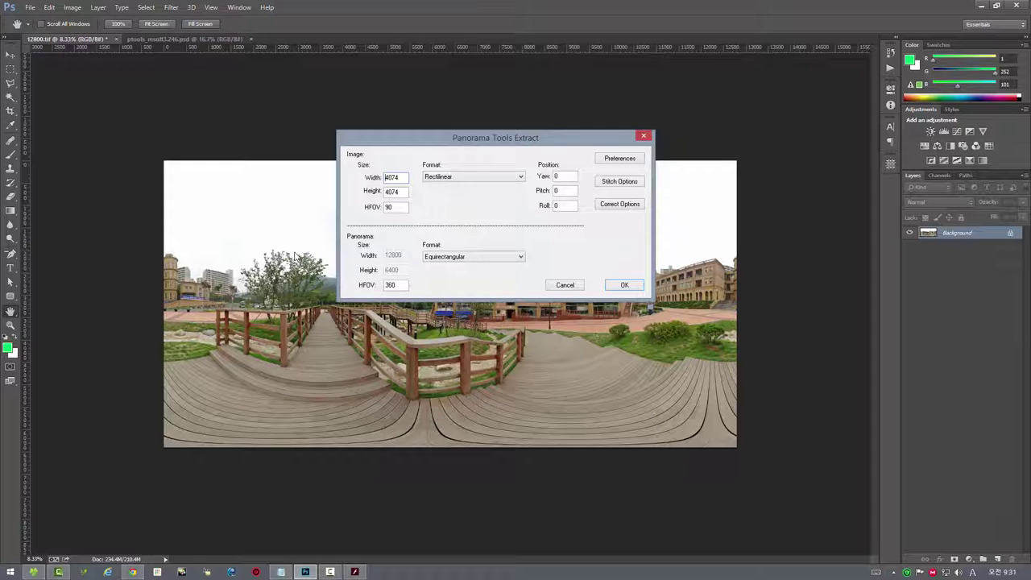
{"action": "key", "text": "Return"}
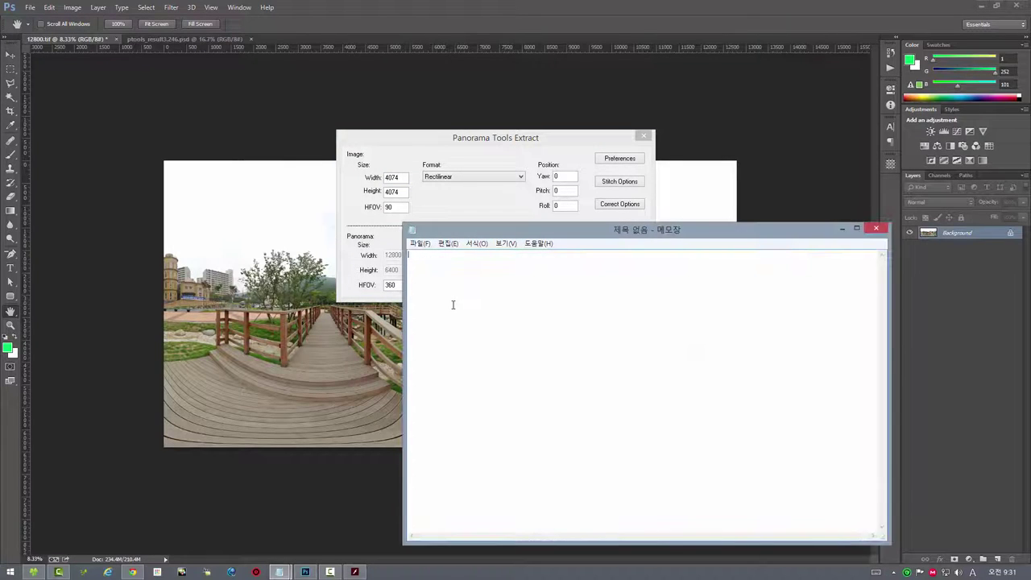
- Paste 4074x2292 into Notepad and use its 2292 as the Extract image height
{"action": "right_click", "coordinate": [453, 304]}
{"action": "left_click", "coordinate": [464, 348]}
{"action": "mouse_move", "coordinate": [425, 253]}
{"action": "left_mouse_down"}
{"action": "mouse_move", "coordinate": [409, 254]}
{"action": "mouse_move", "coordinate": [434, 256]}
{"action": "left_mouse_up"}
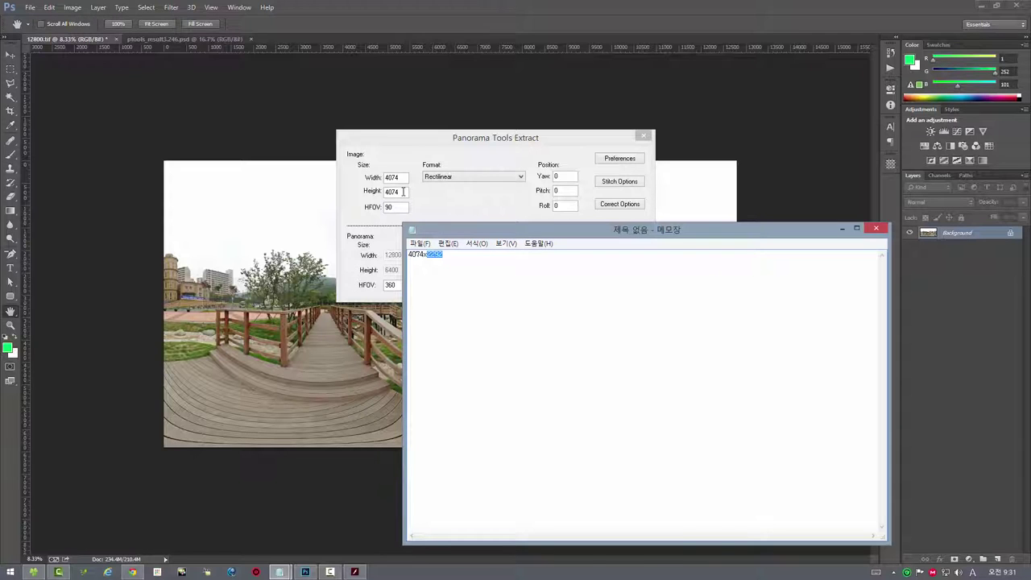
{"action": "left_click_drag", "start_coordinate": [403, 191], "coordinate": [373, 191]}
{"action": "type", "text": "2292"}
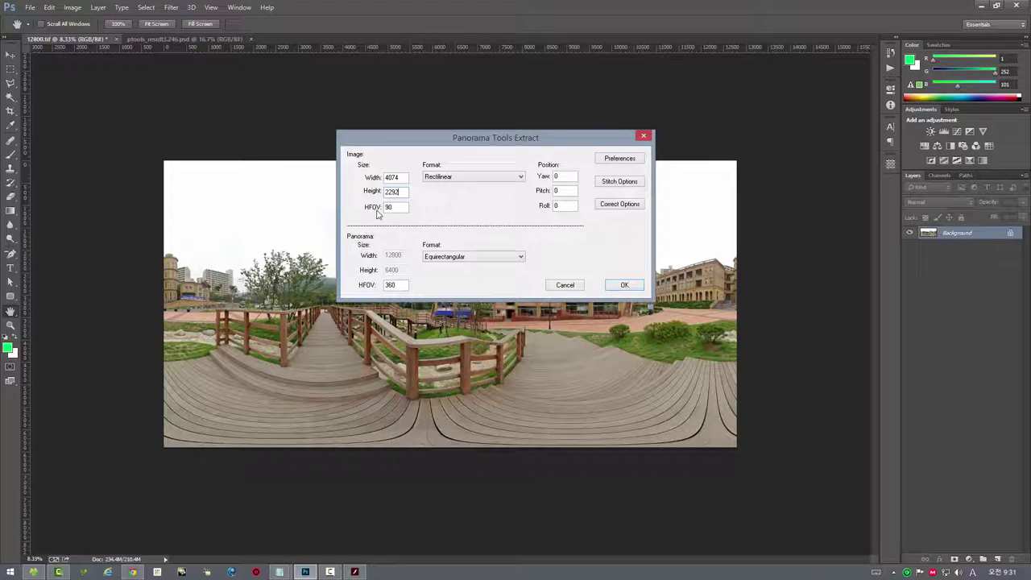
- Run the 4074×2292 extraction into ptools_result3.247.psd, zoom in, and bring back the viewer
{"action": "left_click", "coordinate": [624, 286]}
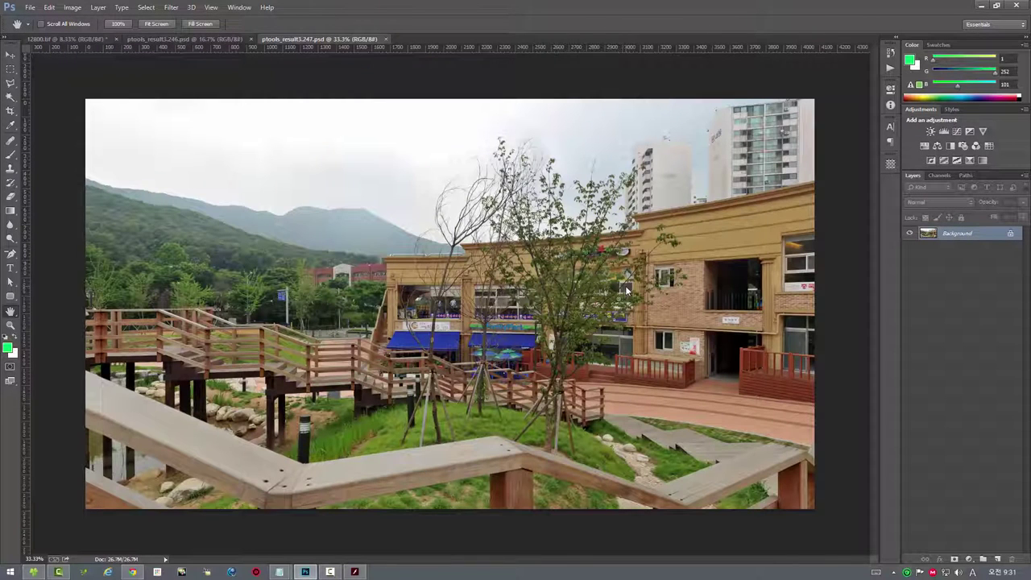
{"action": "scroll", "coordinate": [626, 286], "scroll_direction": "up", "scroll_amount": 1}
{"action": "scroll", "coordinate": [625, 285], "scroll_direction": "up", "scroll_amount": 1}
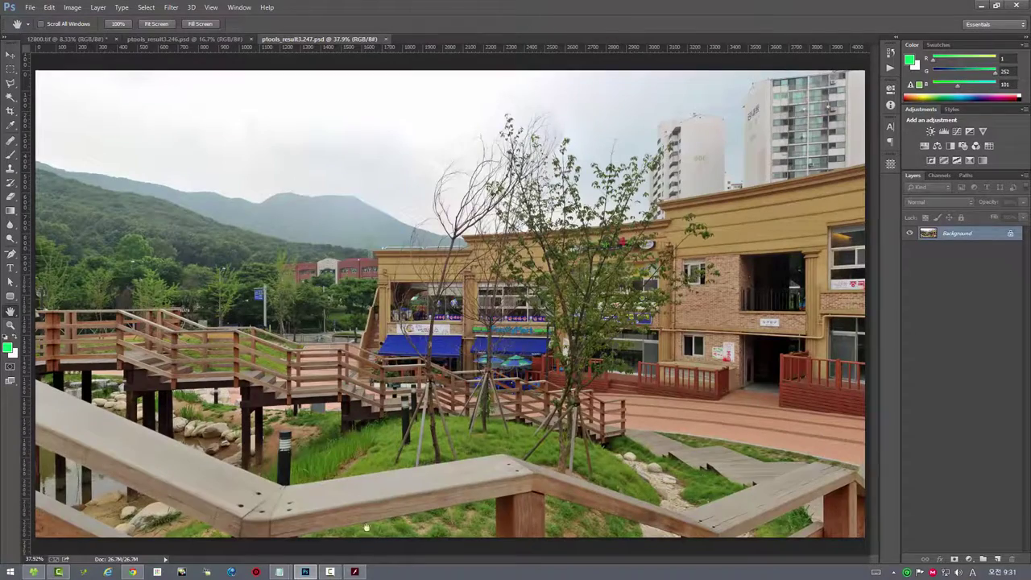
{"action": "left_click", "coordinate": [355, 572]}
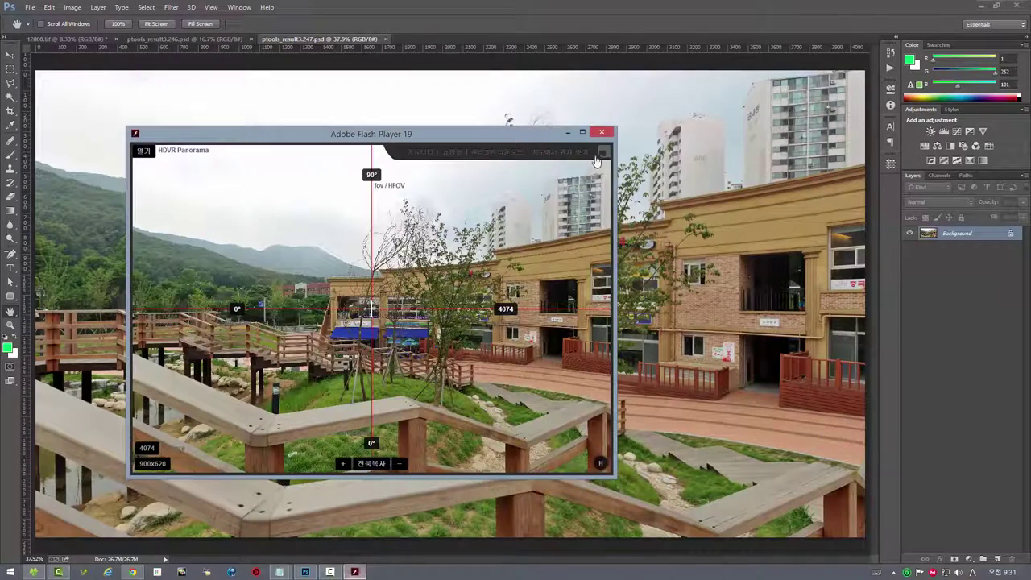
- Capture the full-screen 90° viewer as a screenshot opened in Photoshop as 이미지 393.png
{"action": "left_click", "coordinate": [603, 151]}
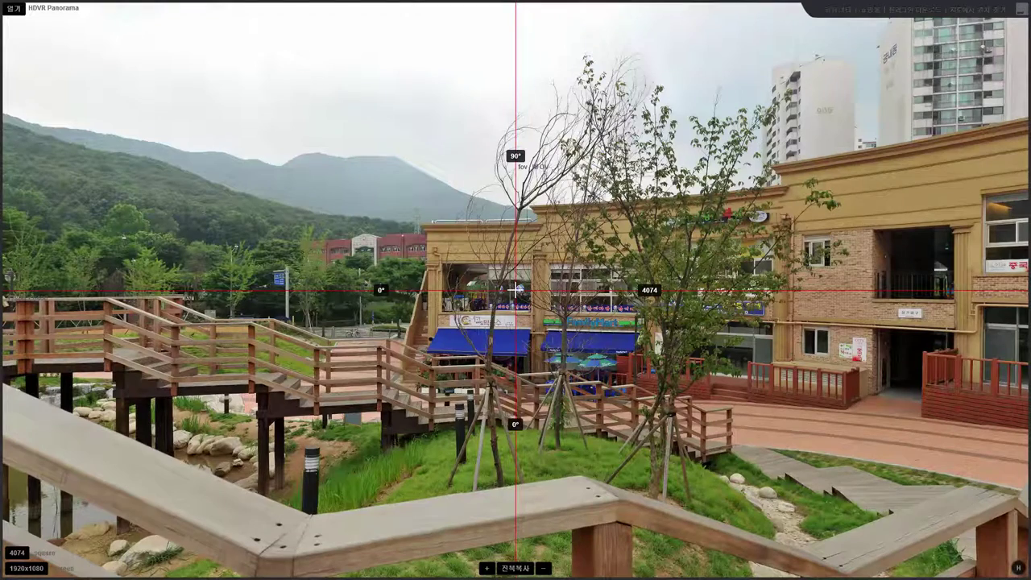
{"action": "key", "text": "Print"}
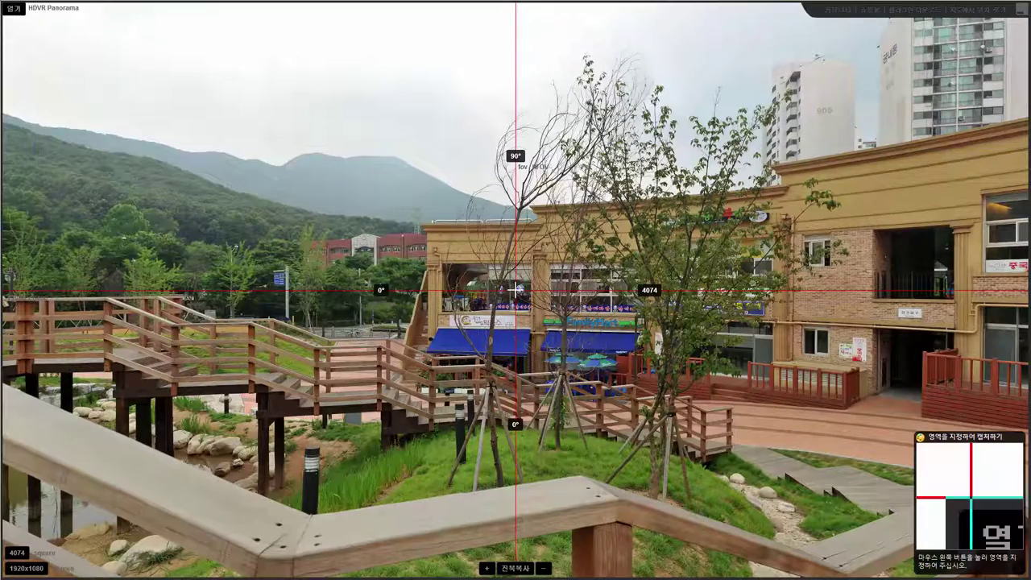
{"action": "key", "text": "Escape"}
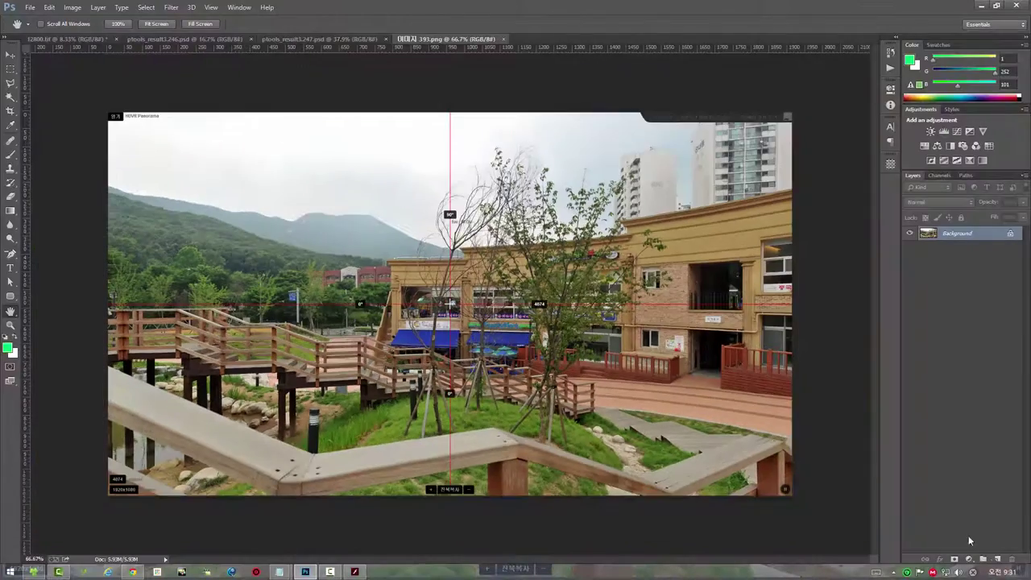
- Flip between 이미지 393.png and ptools_result3.247.psd to compare framing, then close the screenshot
{"action": "key", "text": "ctrl+0"}
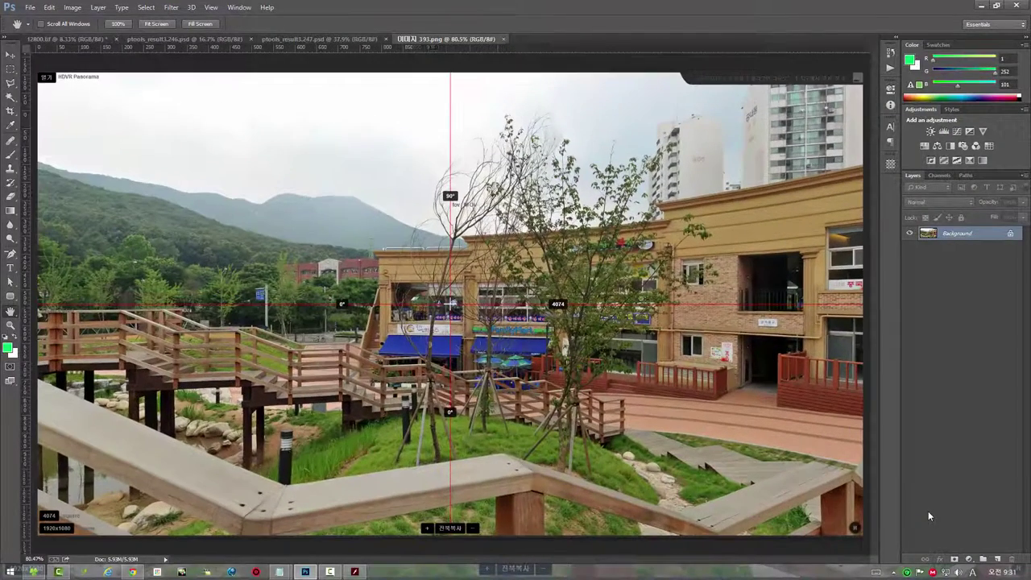
{"action": "left_click", "coordinate": [307, 40]}
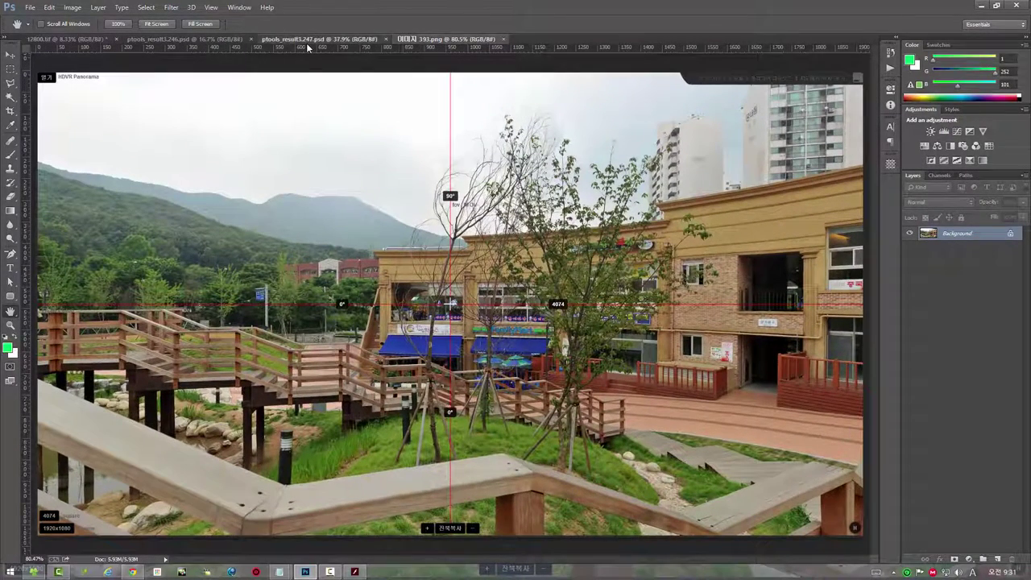
{"action": "left_click", "coordinate": [426, 40]}
{"action": "left_click", "coordinate": [345, 40]}
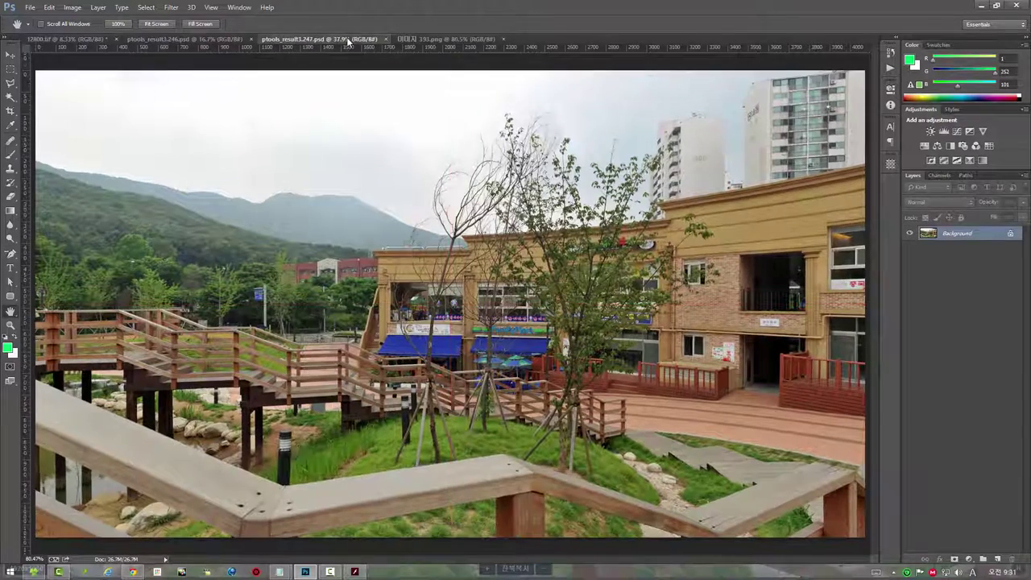
{"action": "left_click", "coordinate": [448, 41]}
{"action": "left_click", "coordinate": [367, 41]}
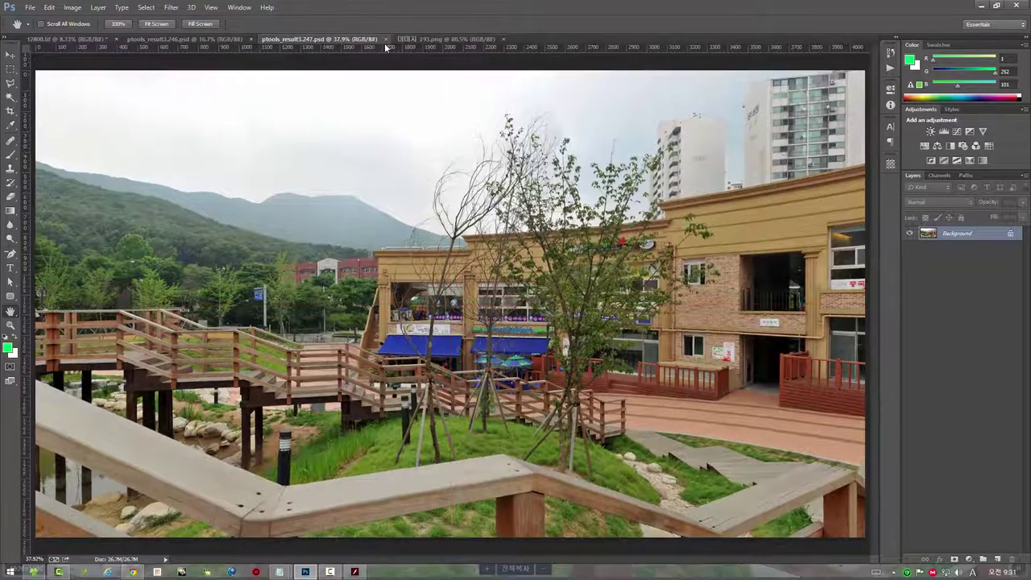
{"action": "left_click", "coordinate": [462, 41]}
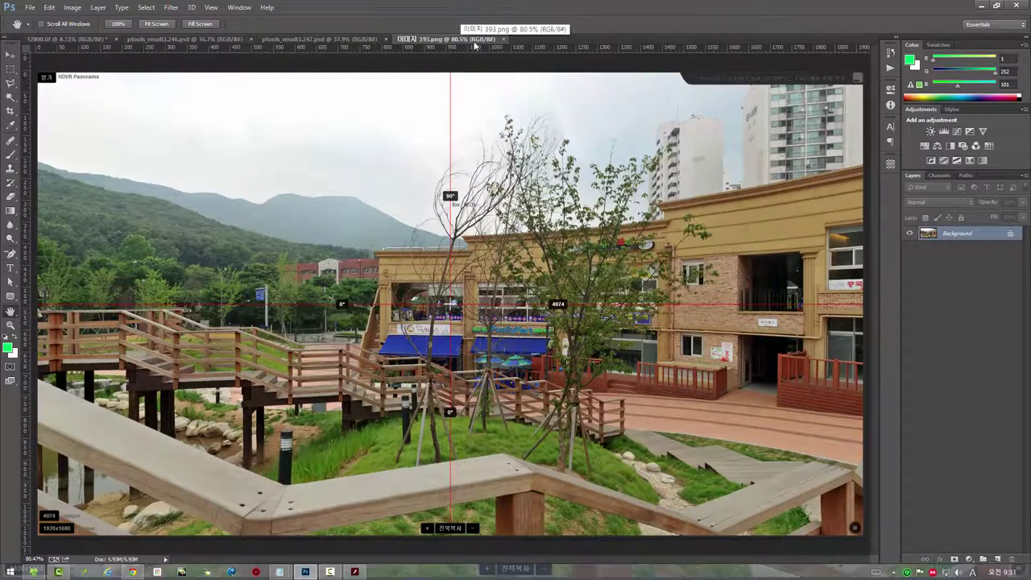
{"action": "left_click", "coordinate": [503, 39]}
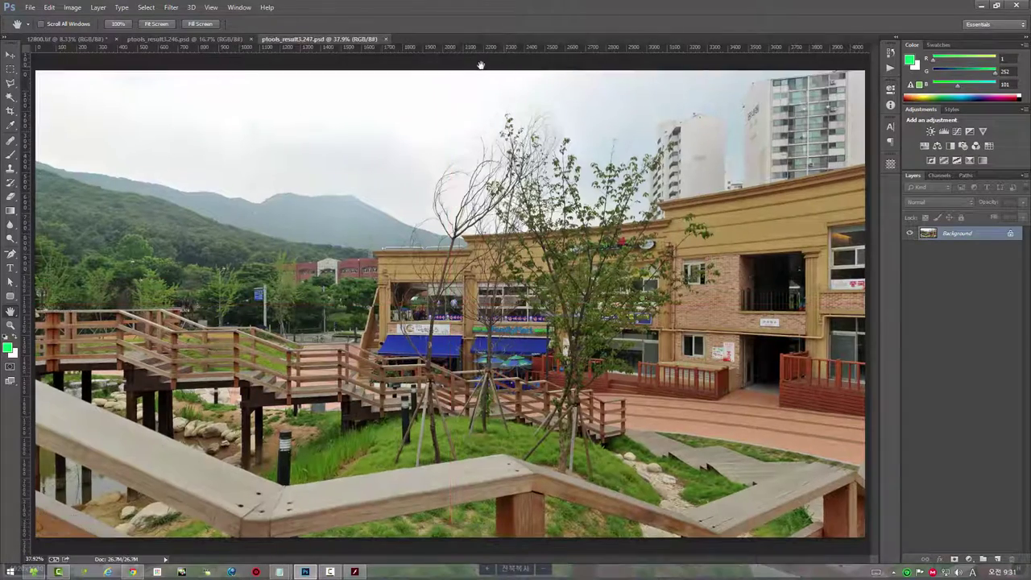
- In the full-screen viewer, widen the field of view to 140°
{"action": "left_click", "coordinate": [326, 573]}
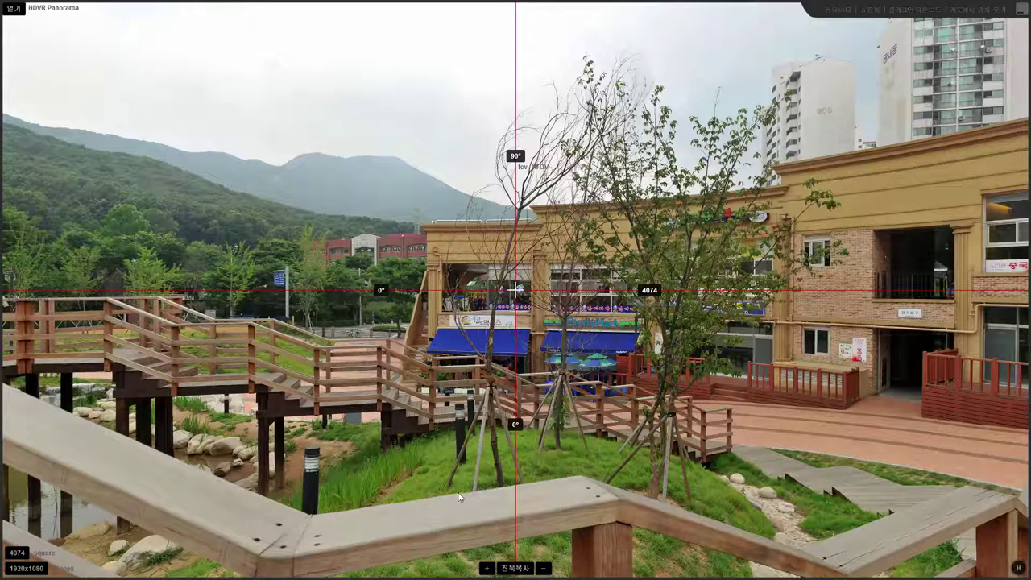
{"action": "scroll", "coordinate": [465, 409], "scroll_direction": "down", "scroll_amount": 5}
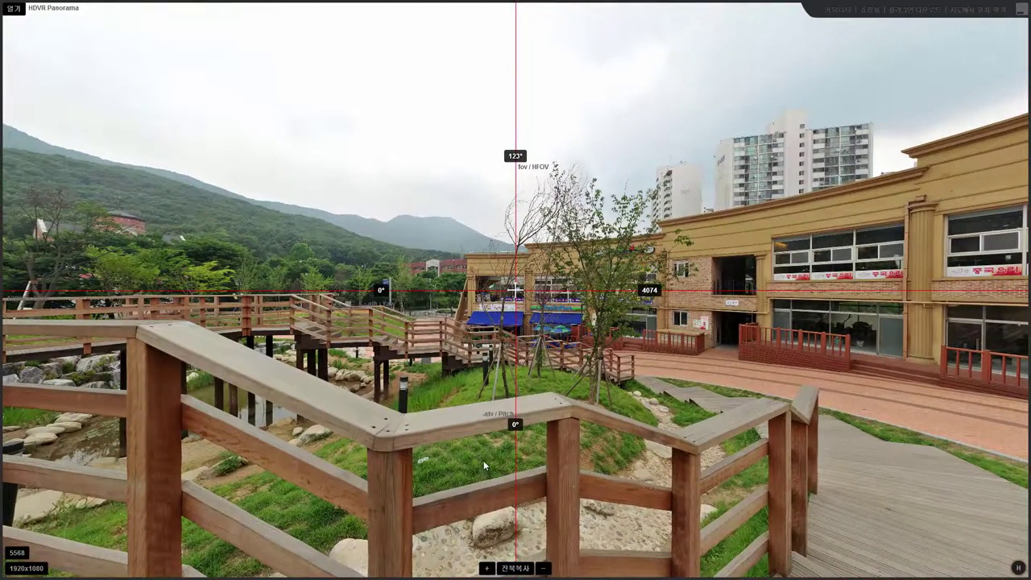
{"action": "scroll", "coordinate": [483, 460], "scroll_direction": "down", "scroll_amount": 2}
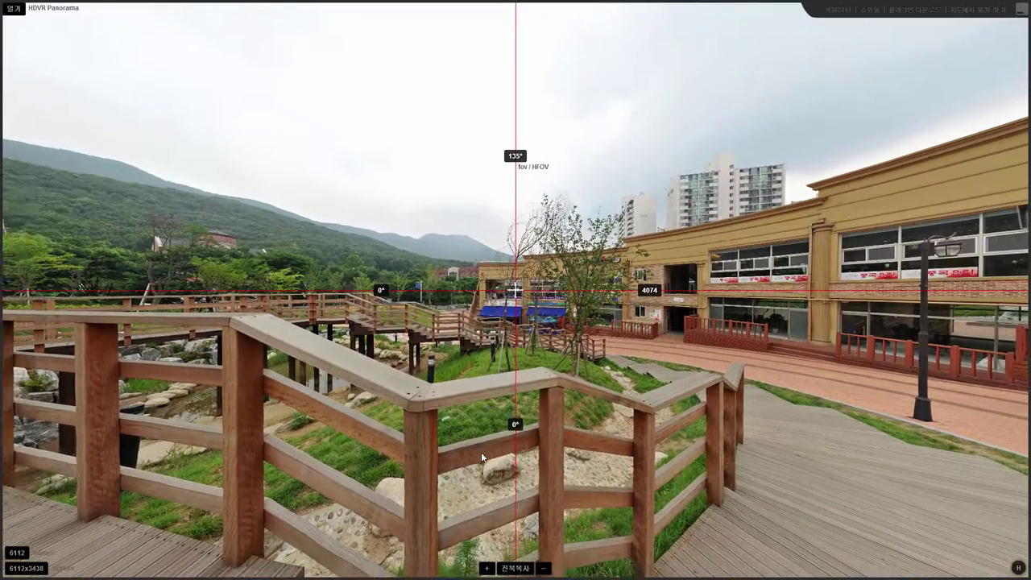
{"action": "scroll", "coordinate": [481, 457], "scroll_direction": "down", "scroll_amount": 2}
{"action": "scroll", "coordinate": [481, 452], "scroll_direction": "up", "scroll_amount": 2}
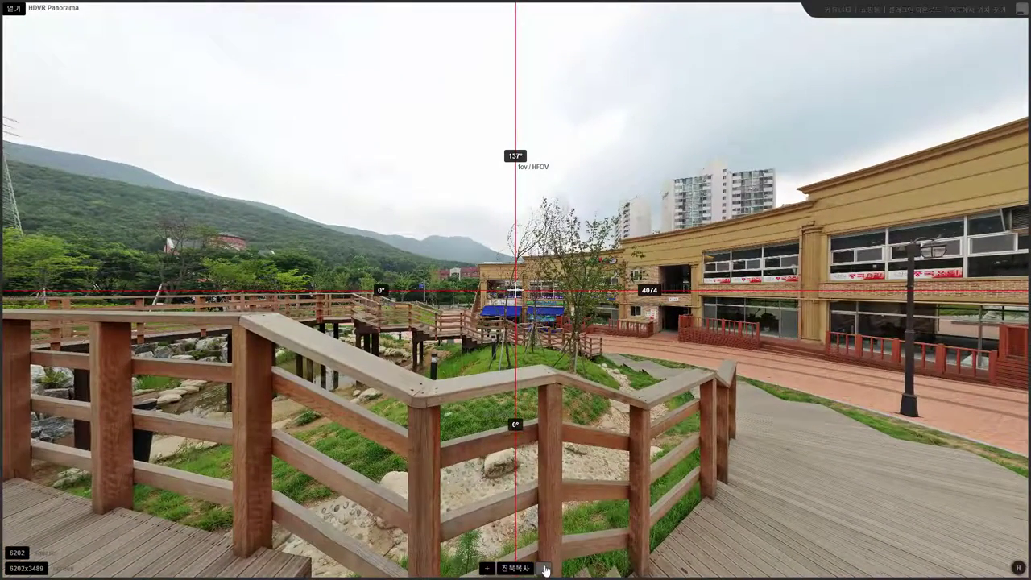
{"action": "left_click", "coordinate": [544, 568]}
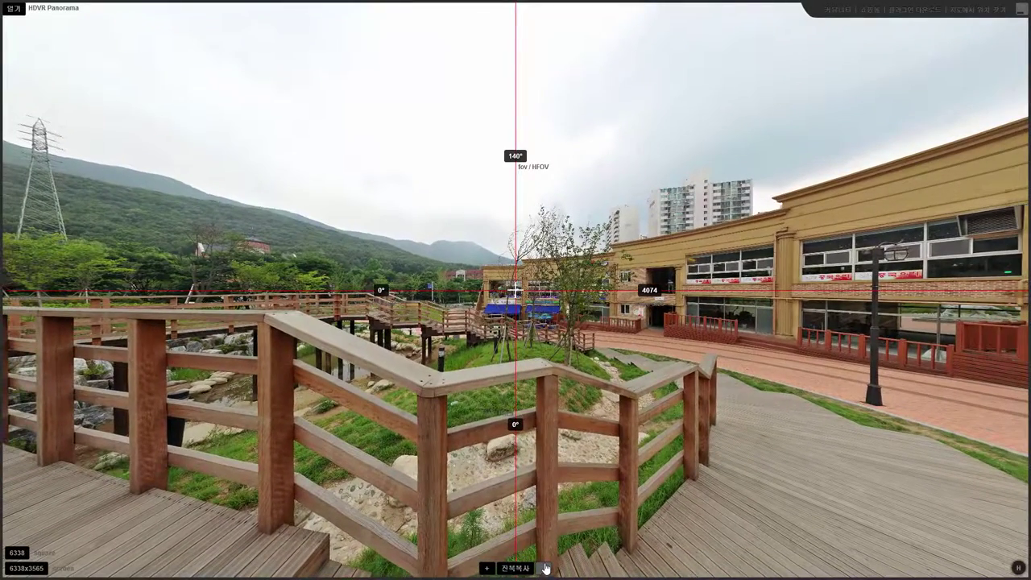
- Check the 6338x3565 output size in the size readout and return to windowed mode
{"action": "left_click", "coordinate": [27, 568]}
{"action": "left_click", "coordinate": [25, 570]}
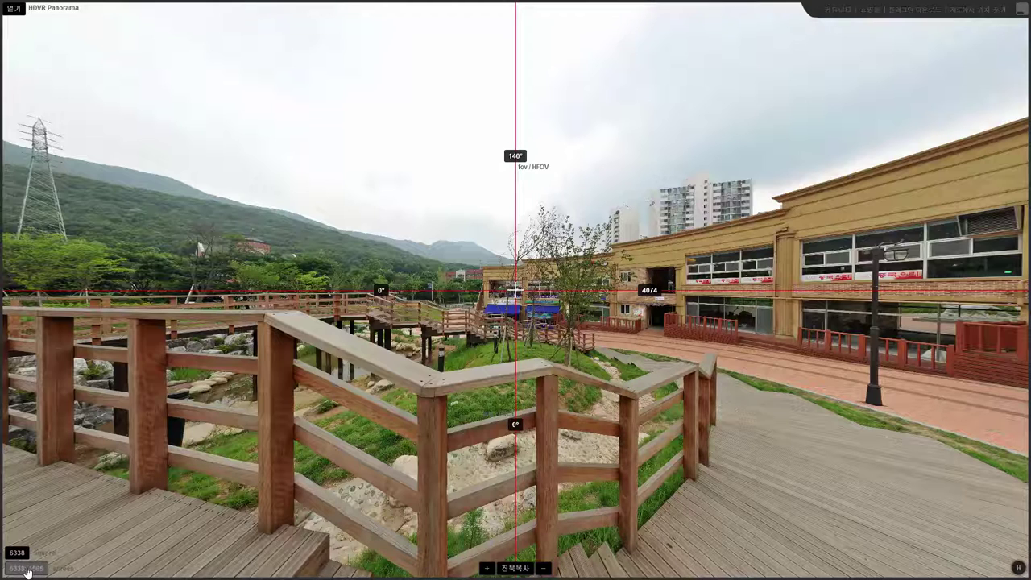
{"action": "left_click", "coordinate": [26, 569]}
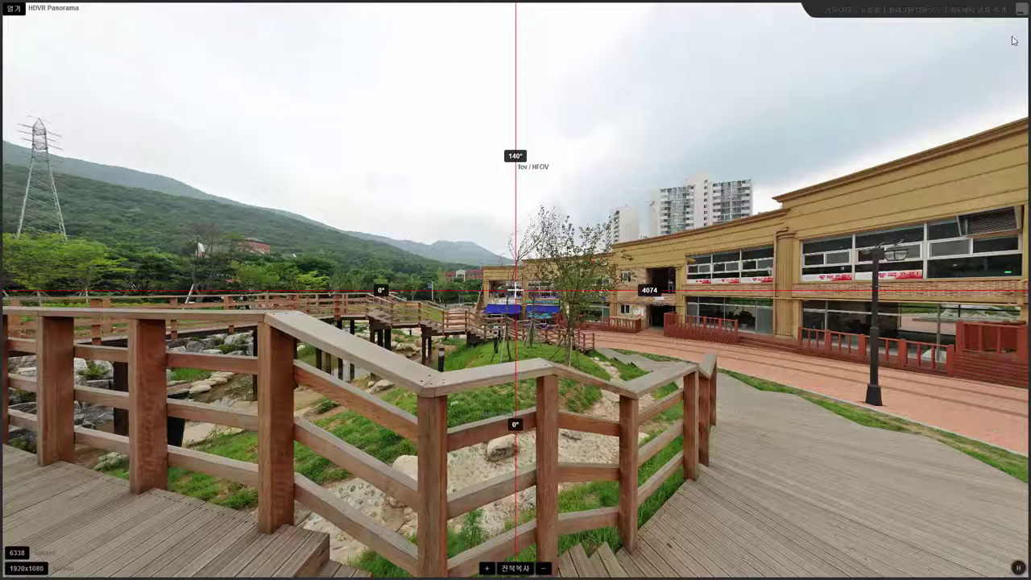
{"action": "left_click", "coordinate": [1023, 9]}
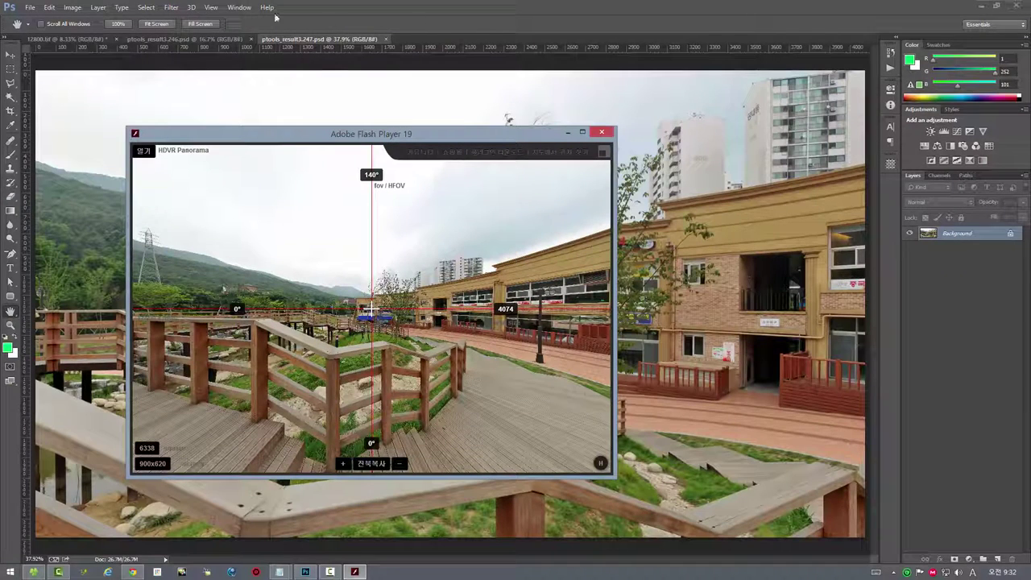
- Reopen Panorama Tools Extract on the 12800.tif panorama
{"action": "left_click", "coordinate": [84, 40]}
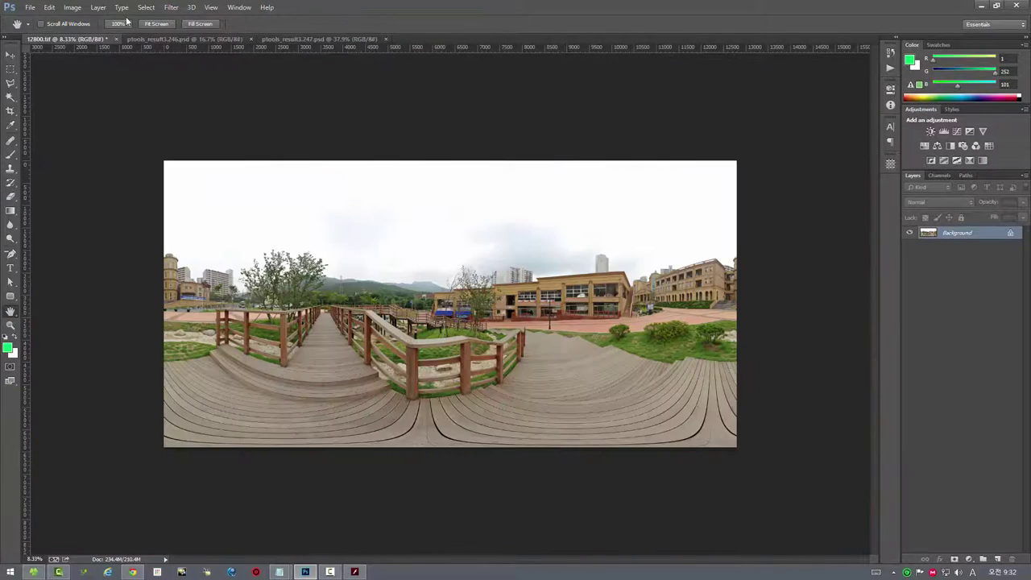
{"action": "left_click", "coordinate": [171, 9]}
{"action": "mouse_move", "coordinate": [194, 243]}
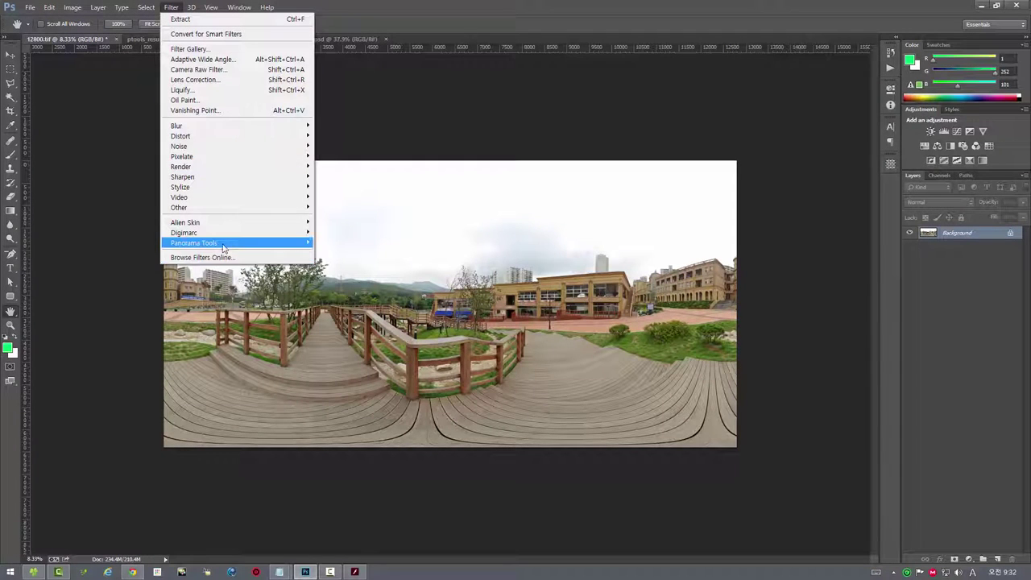
{"action": "left_click", "coordinate": [332, 252]}
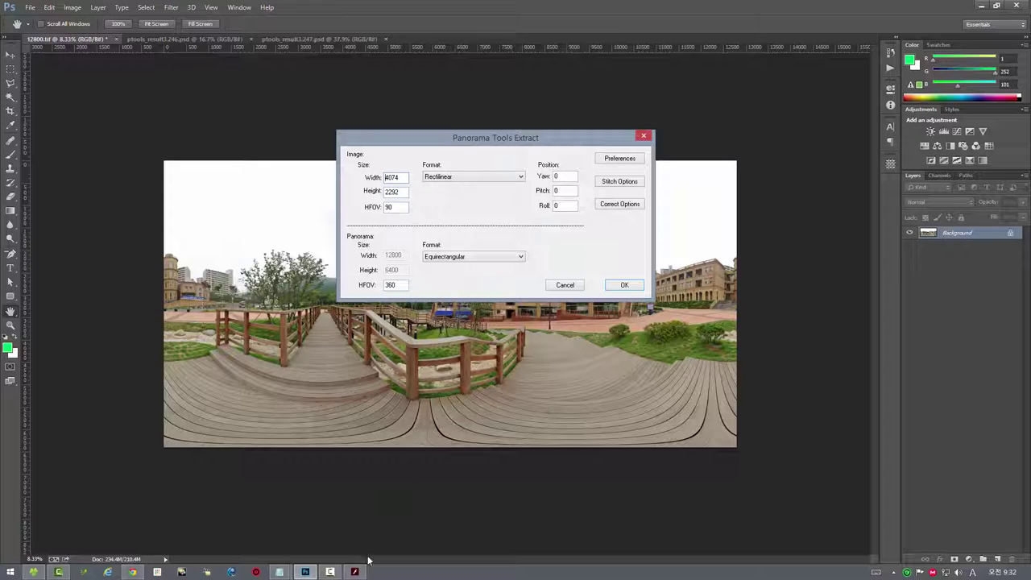
- Update the Notepad size note from 4074x2292 to 6338x3565
{"action": "left_click", "coordinate": [279, 572]}
{"action": "left_click", "coordinate": [316, 554]}
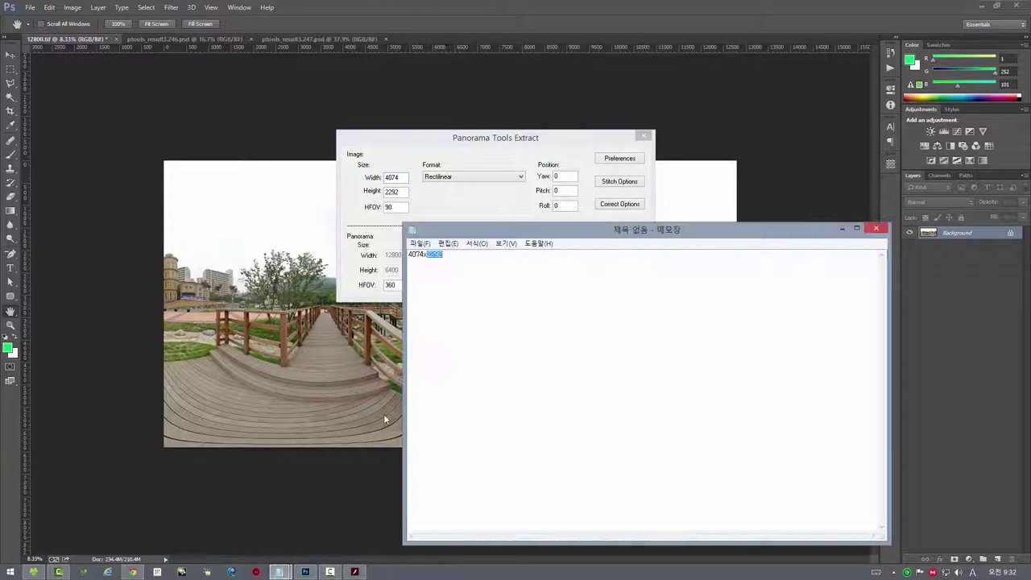
{"action": "left_click_drag", "start_coordinate": [490, 258], "coordinate": [360, 255]}
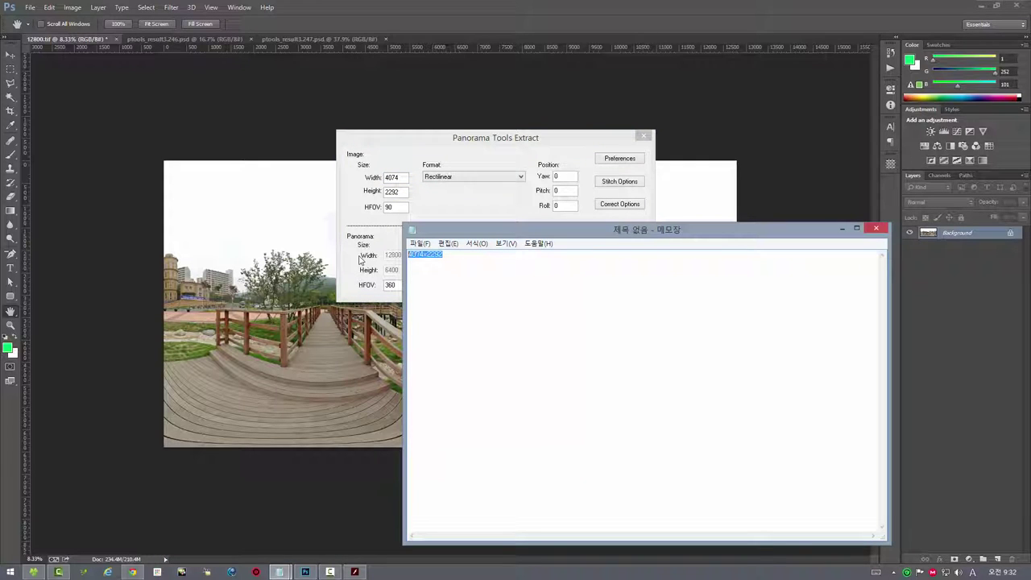
{"action": "key", "text": "Delete"}
{"action": "type", "text": "6338x3565"}
{"action": "left_click_drag", "start_coordinate": [485, 236], "coordinate": [489, 282]}
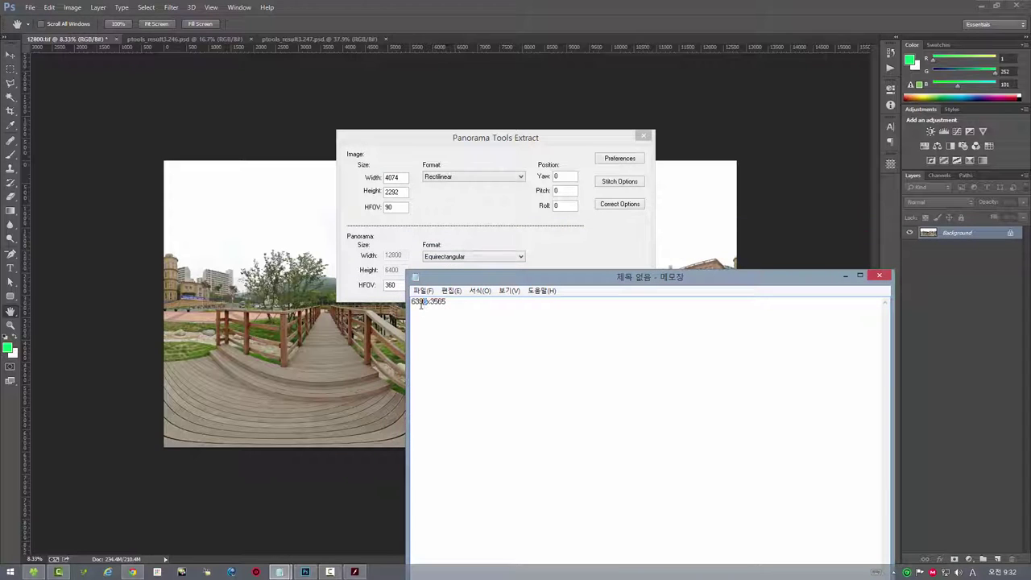
- Paste width 6338 and height 3565 into the Extract settings
{"action": "left_click_drag", "start_coordinate": [421, 305], "coordinate": [408, 304]}
{"action": "left_click_drag", "start_coordinate": [403, 178], "coordinate": [369, 178]}
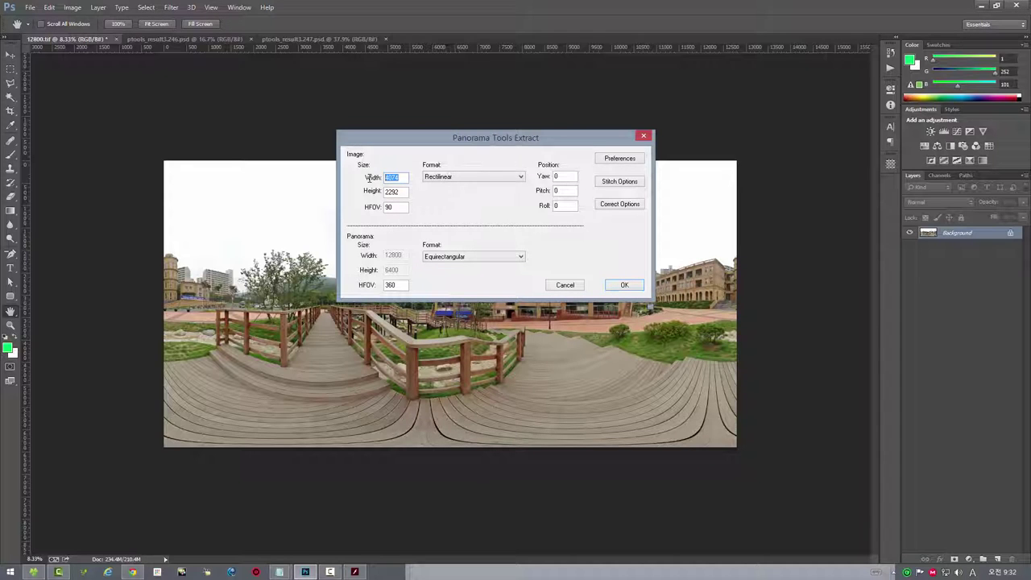
{"action": "type", "text": "6338"}
{"action": "mouse_move", "coordinate": [280, 572]}
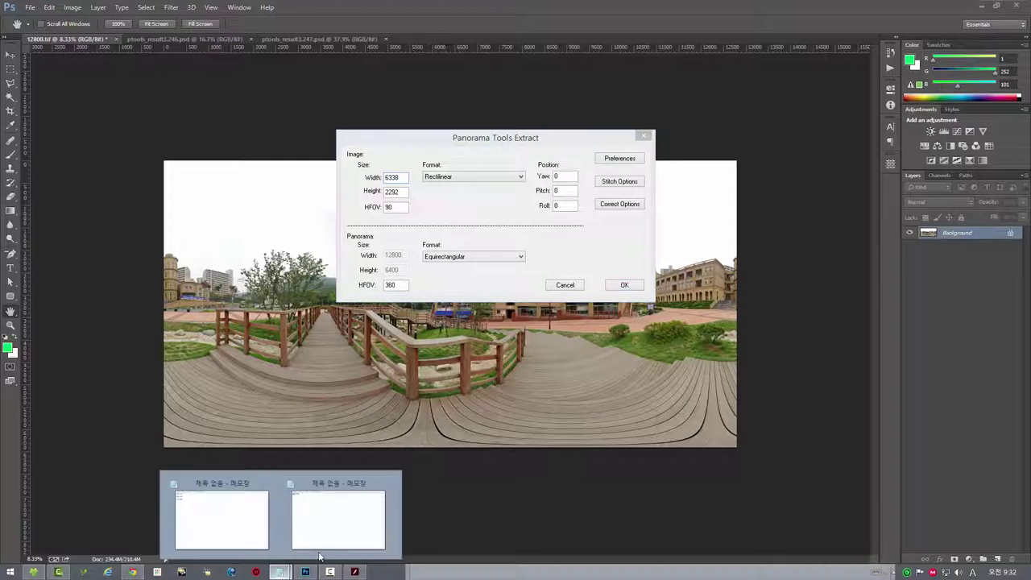
{"action": "left_click", "coordinate": [346, 536]}
{"action": "left_click_drag", "start_coordinate": [451, 301], "coordinate": [426, 300]}
{"action": "key", "text": "ctrl+c"}
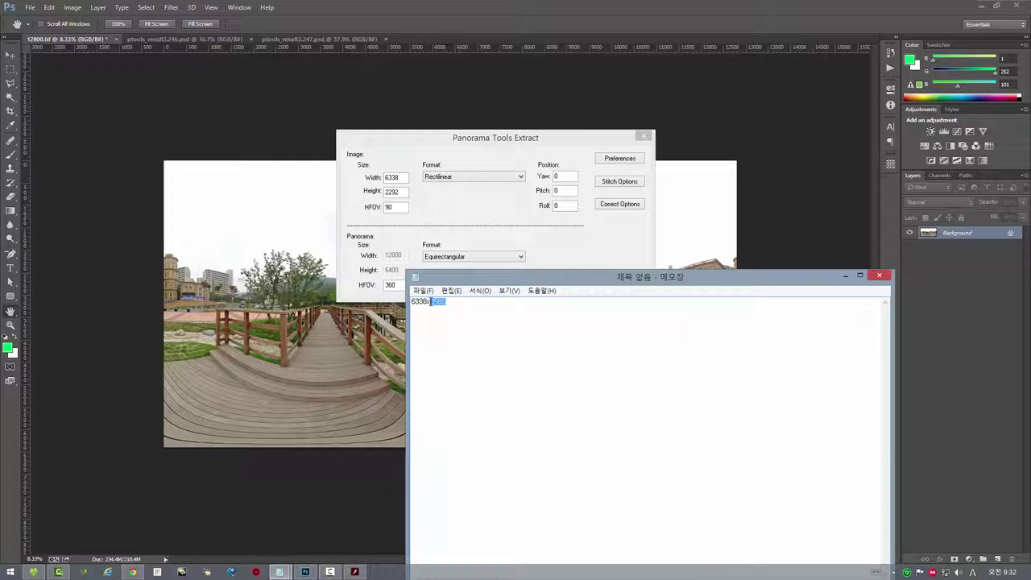
{"action": "left_click_drag", "start_coordinate": [403, 192], "coordinate": [374, 194]}
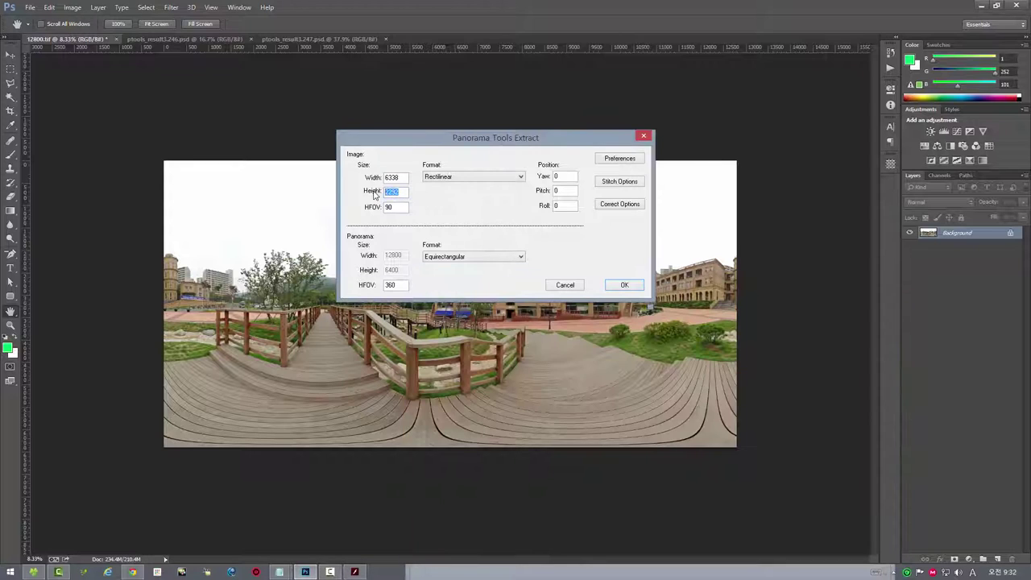
{"action": "key", "text": "ctrl+v"}
- Check the viewer's HFOV and select the Extract HFOV value 90 for replacement
{"action": "left_click", "coordinate": [355, 571]}
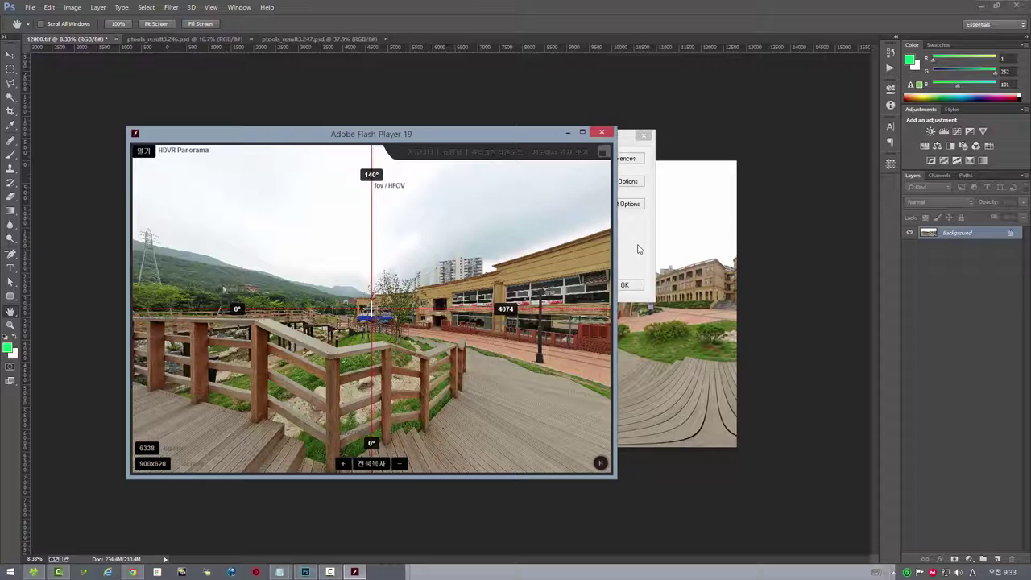
{"action": "left_click", "coordinate": [641, 250]}
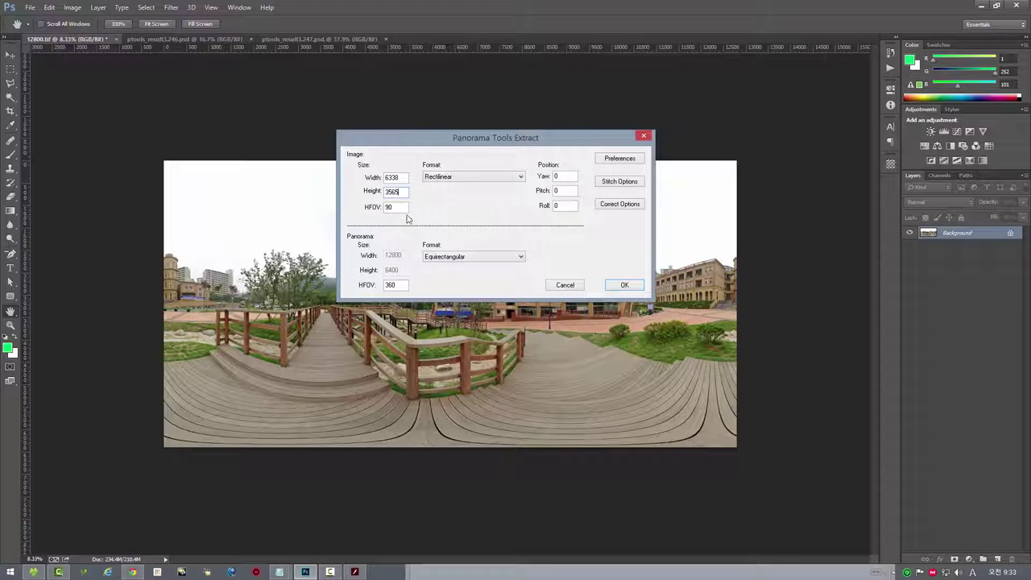
{"action": "left_click_drag", "start_coordinate": [402, 209], "coordinate": [346, 208]}
- Set HFOV to 140, run the extraction, and fit the result to the window
{"action": "type", "text": "140"}
{"action": "left_click", "coordinate": [624, 286]}
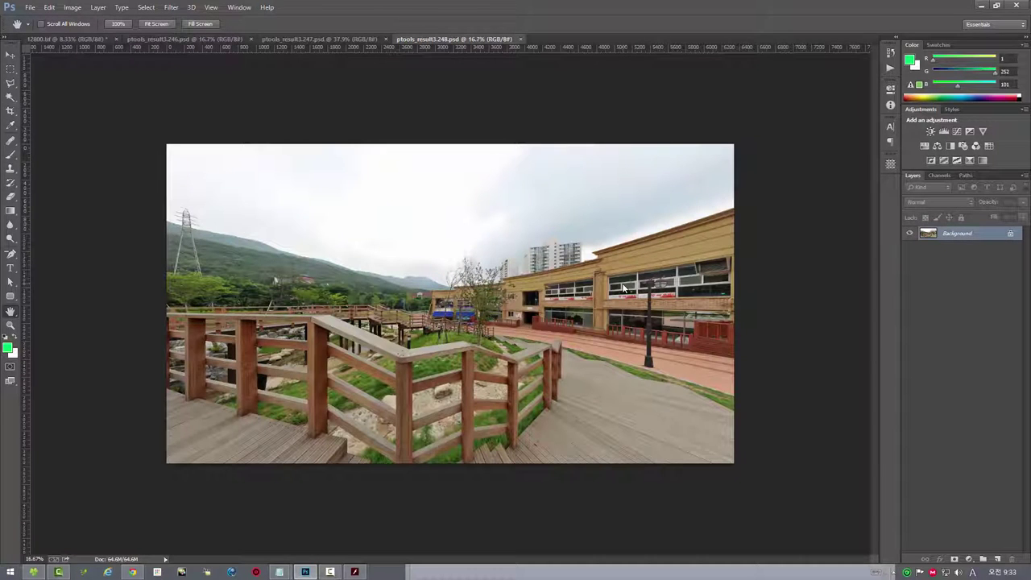
{"action": "key", "text": "ctrl+0"}
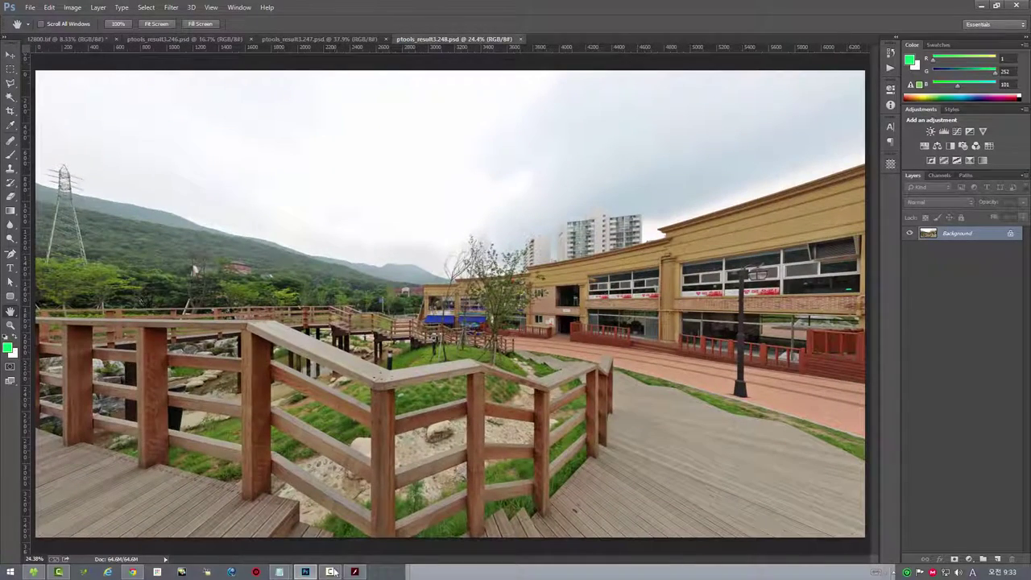
- Show the 140° panorama view fullscreen and capture it with Print Screen
{"action": "left_click", "coordinate": [355, 572]}
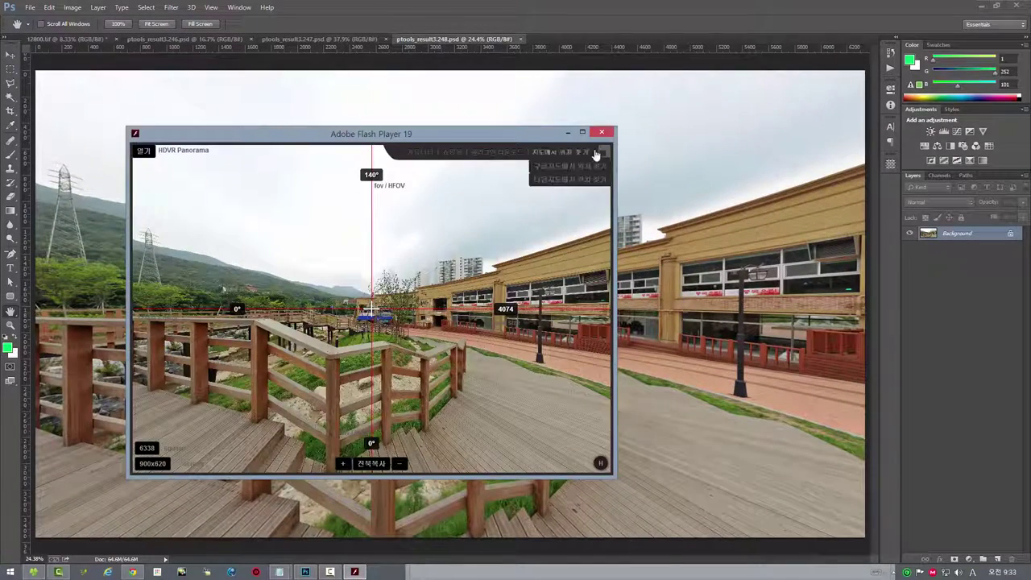
{"action": "left_click", "coordinate": [597, 154]}
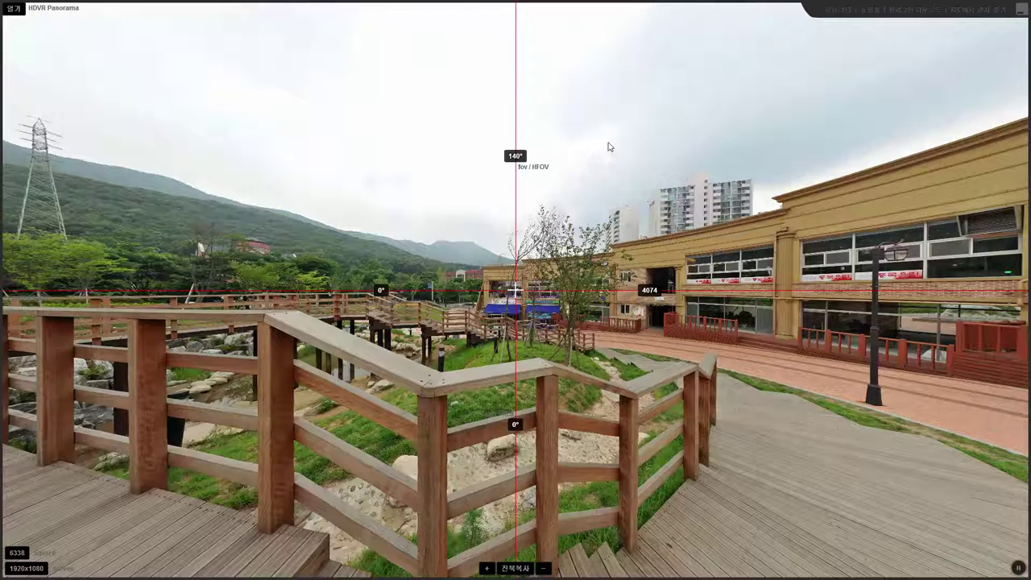
{"action": "key", "text": "Print"}
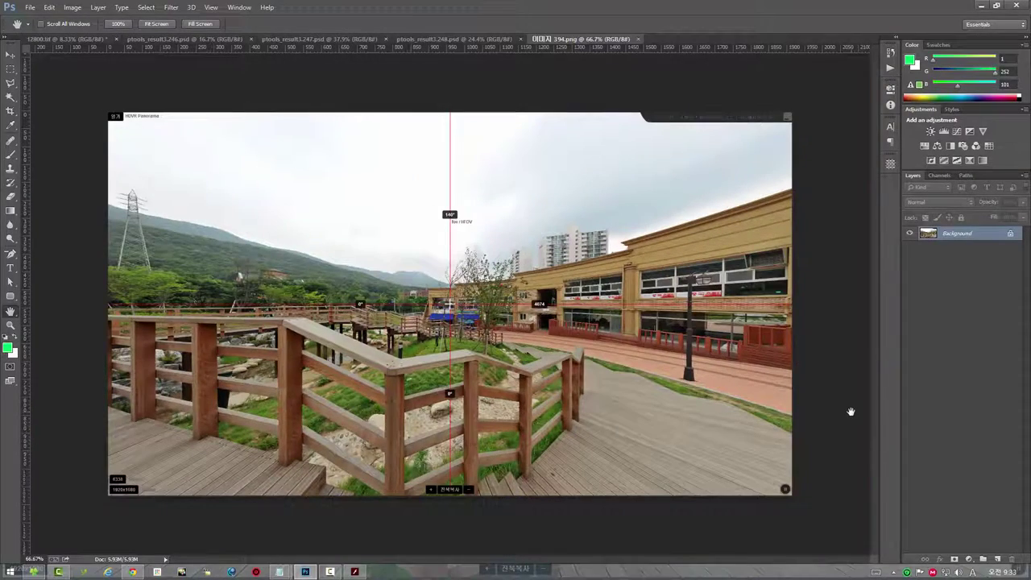
- Compare the 이미지 394.png capture against ptools_result3.248.psd, ending on the extraction
{"action": "key", "text": "ctrl+0"}
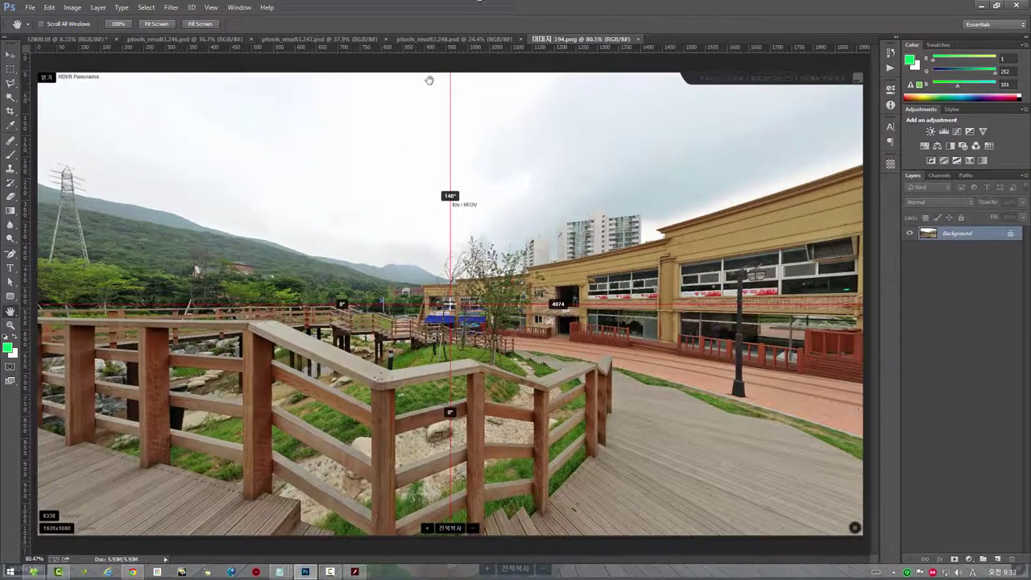
{"action": "left_click", "coordinate": [459, 39]}
{"action": "left_click", "coordinate": [577, 39]}
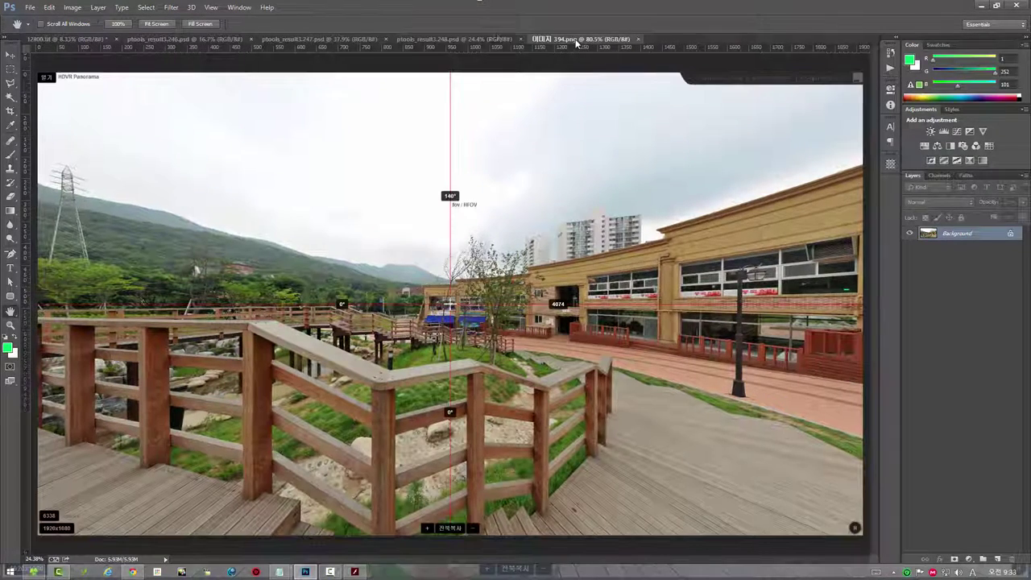
{"action": "left_click", "coordinate": [485, 42]}
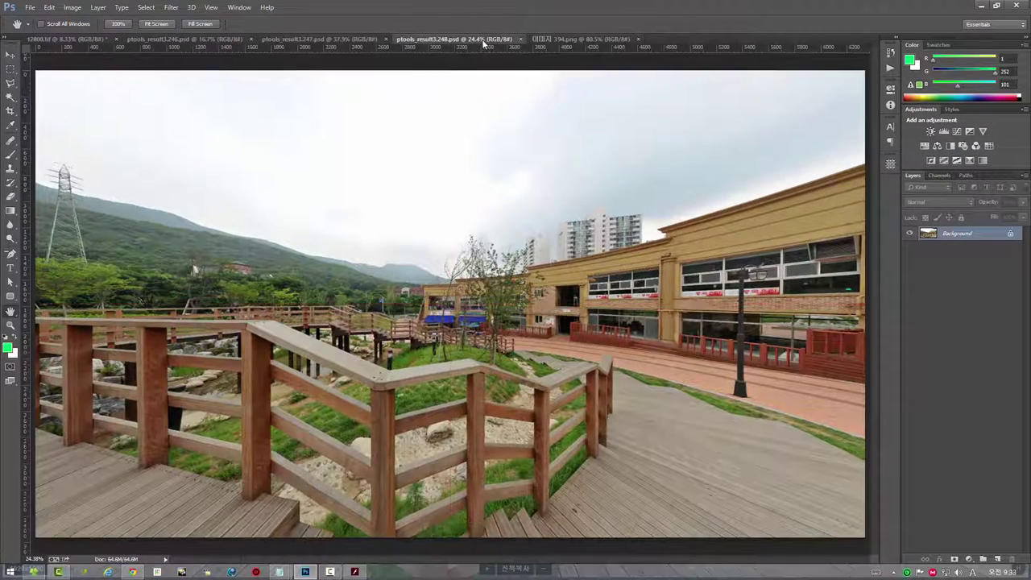
{"action": "left_click", "coordinate": [560, 39]}
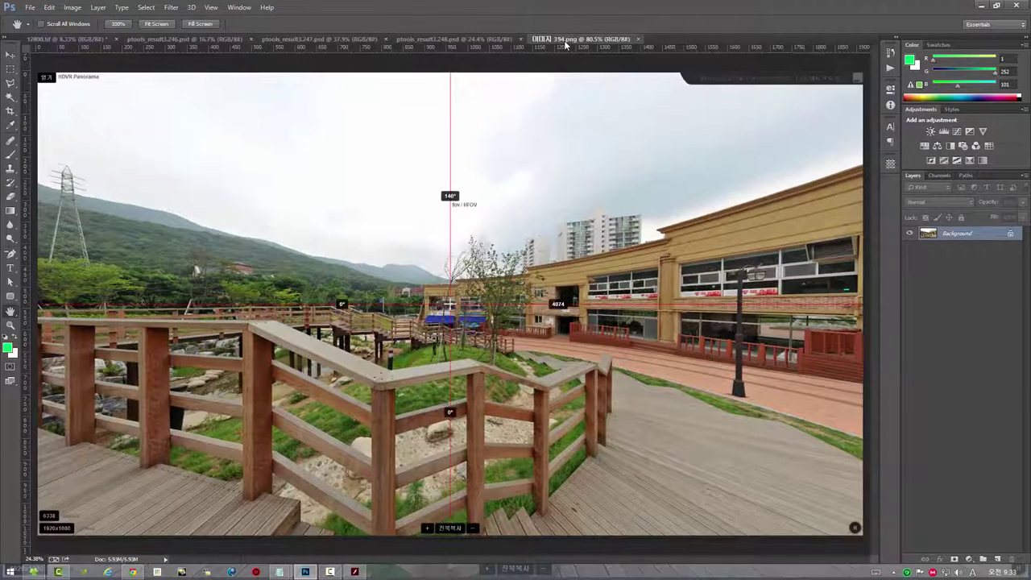
{"action": "left_click", "coordinate": [455, 38]}
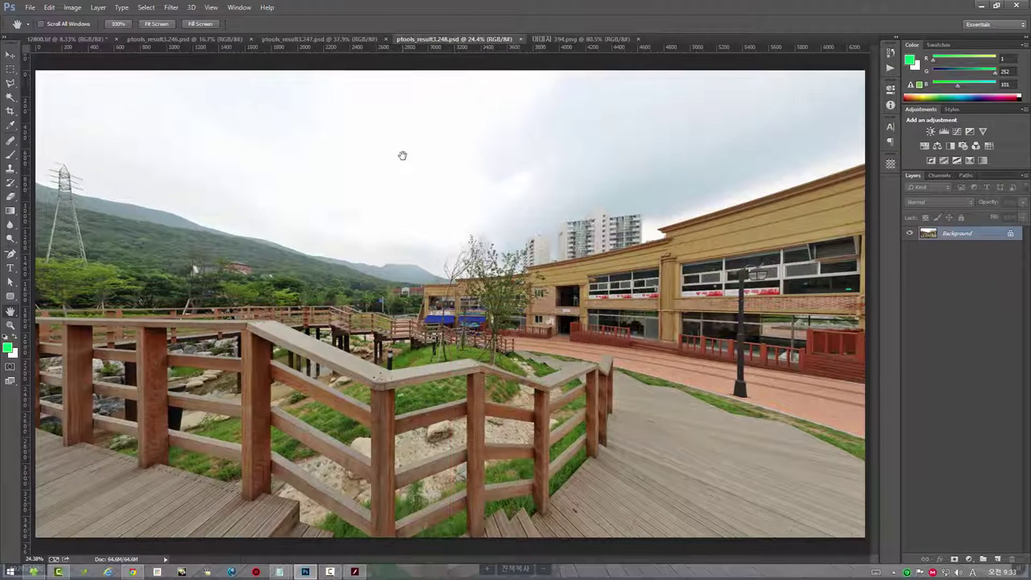
{"action": "left_click", "coordinate": [8, 71]}
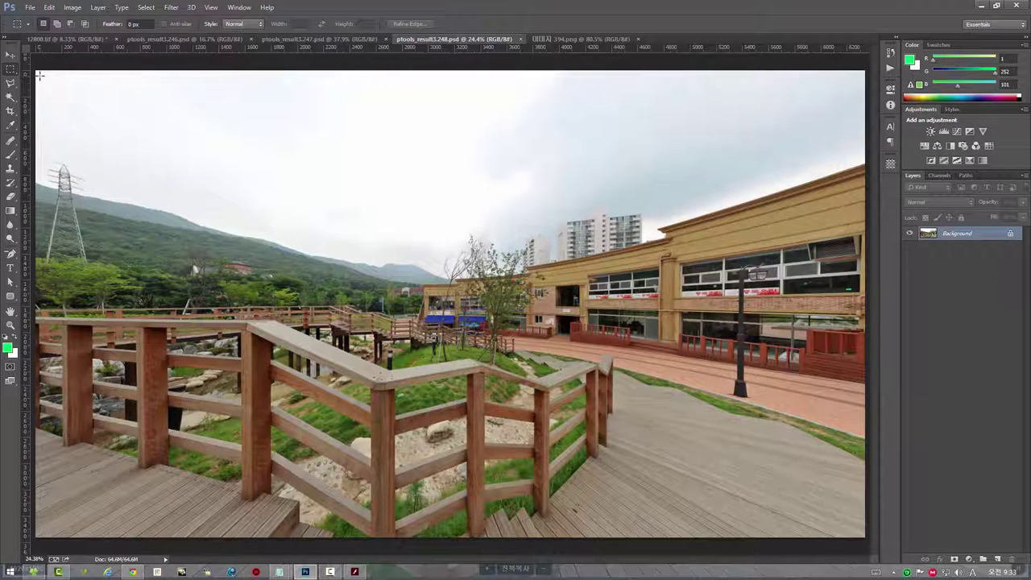
- Fill a roughly 205 px top-left corner square with green on a new layer
{"action": "mouse_move", "coordinate": [38, 72]}
{"action": "left_mouse_down"}
{"action": "mouse_move", "coordinate": [95, 142]}
{"action": "mouse_move", "coordinate": [87, 128]}
{"action": "left_mouse_up"}
{"action": "left_click", "coordinate": [127, 203]}
{"action": "left_click_drag", "start_coordinate": [36, 70], "coordinate": [70, 114]}
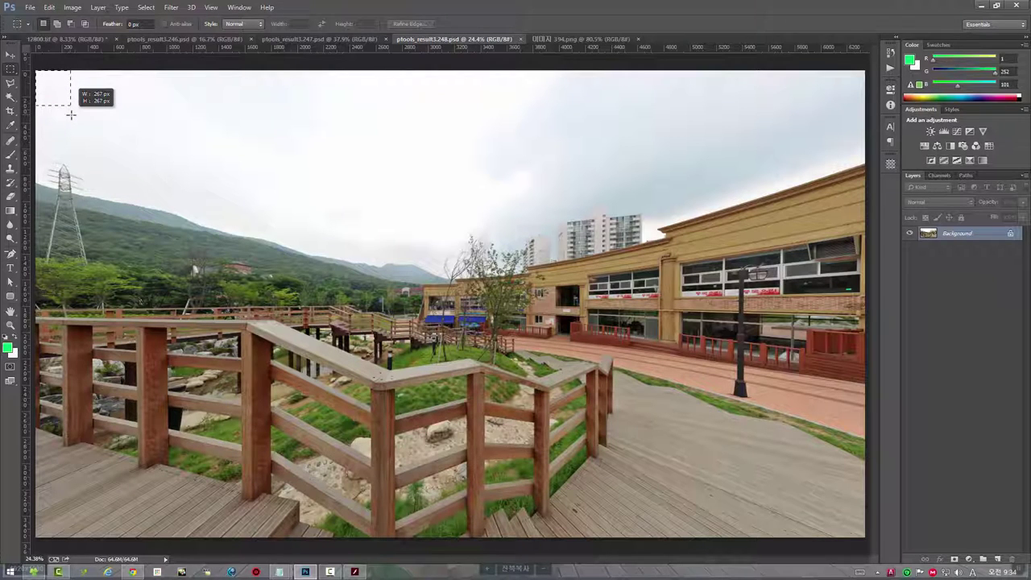
{"action": "mouse_move", "coordinate": [71, 114]}
{"action": "left_mouse_down"}
{"action": "mouse_move", "coordinate": [62, 95]}
{"action": "mouse_move", "coordinate": [81, 122]}
{"action": "left_mouse_up"}
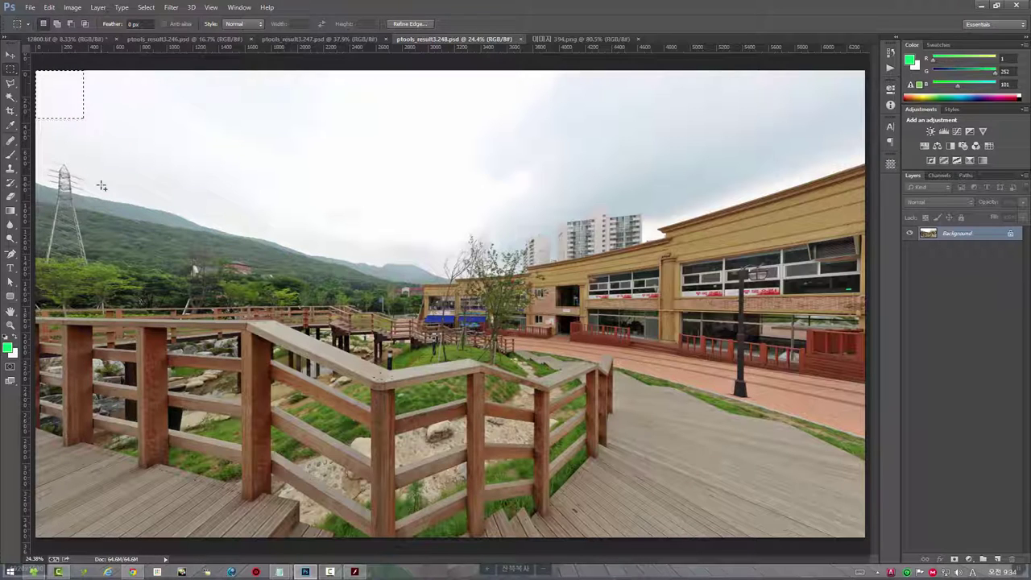
{"action": "key", "text": "alt"}
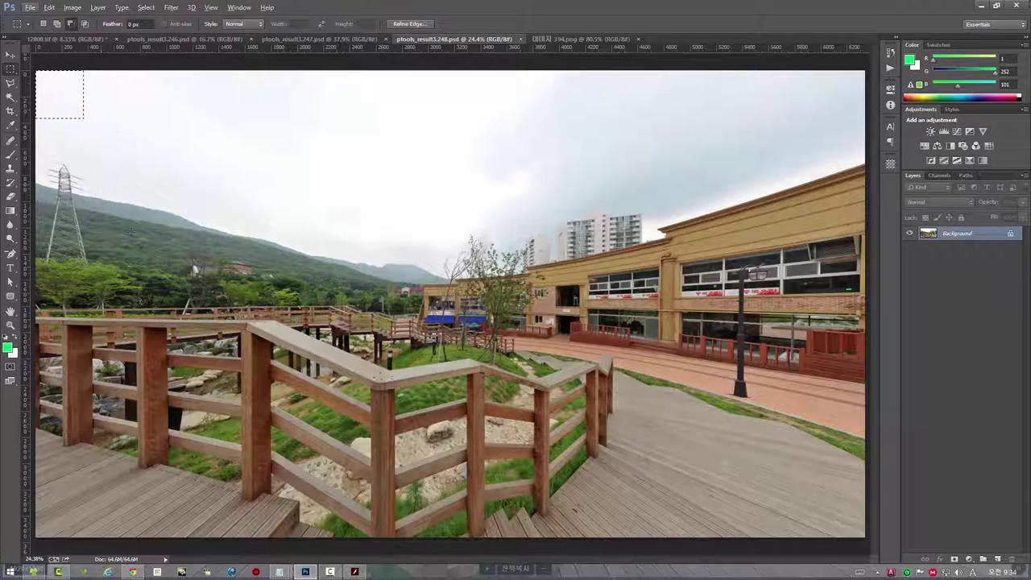
{"action": "left_click", "coordinate": [998, 558]}
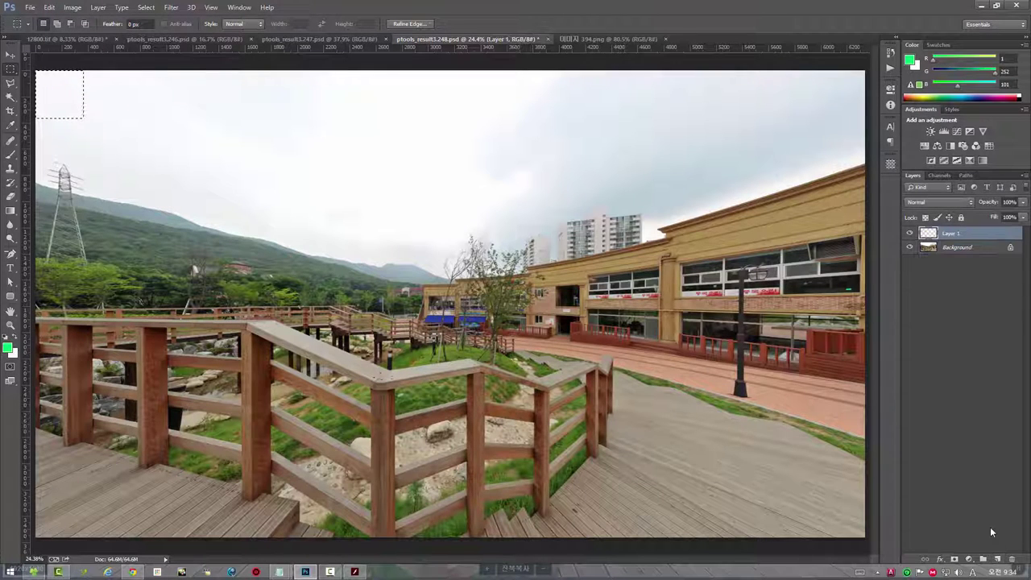
{"action": "key", "text": "alt+BackSpace"}
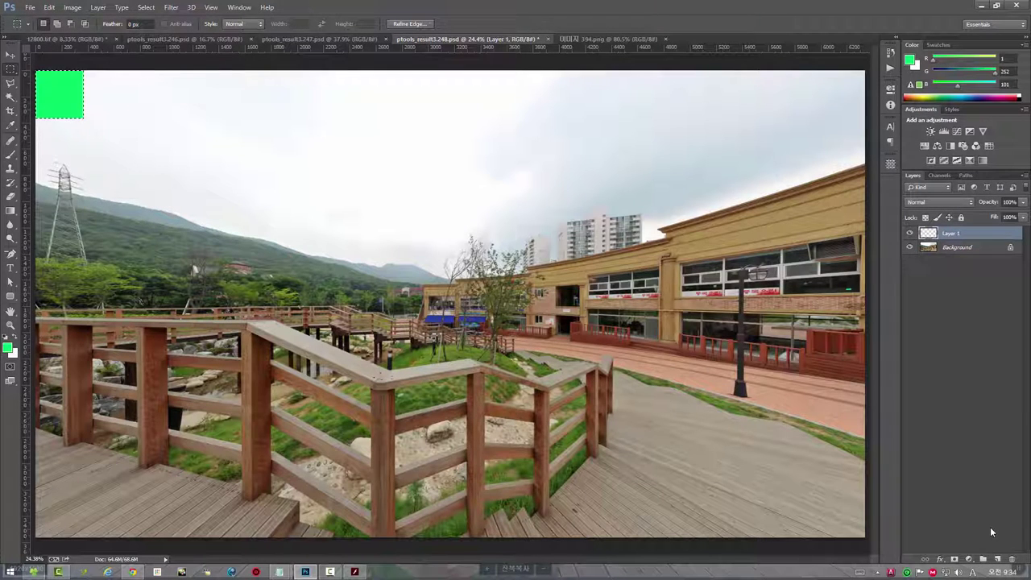
{"action": "key", "text": "ctrl+d"}
- Set the square to 55% opacity, copy it to the corners, and flatten the image
{"action": "left_click", "coordinate": [1021, 203]}
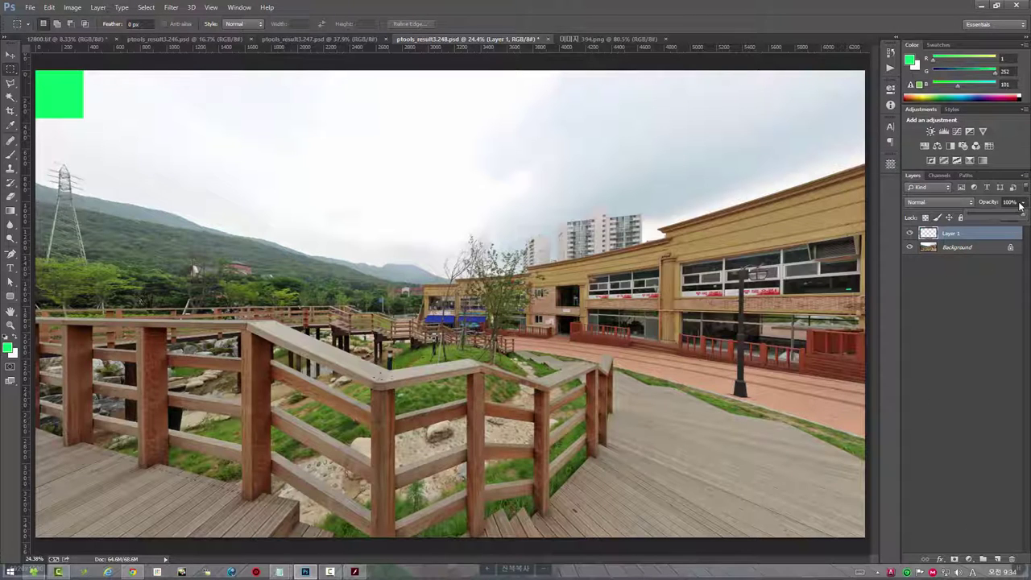
{"action": "left_click_drag", "start_coordinate": [1000, 216], "coordinate": [997, 217]}
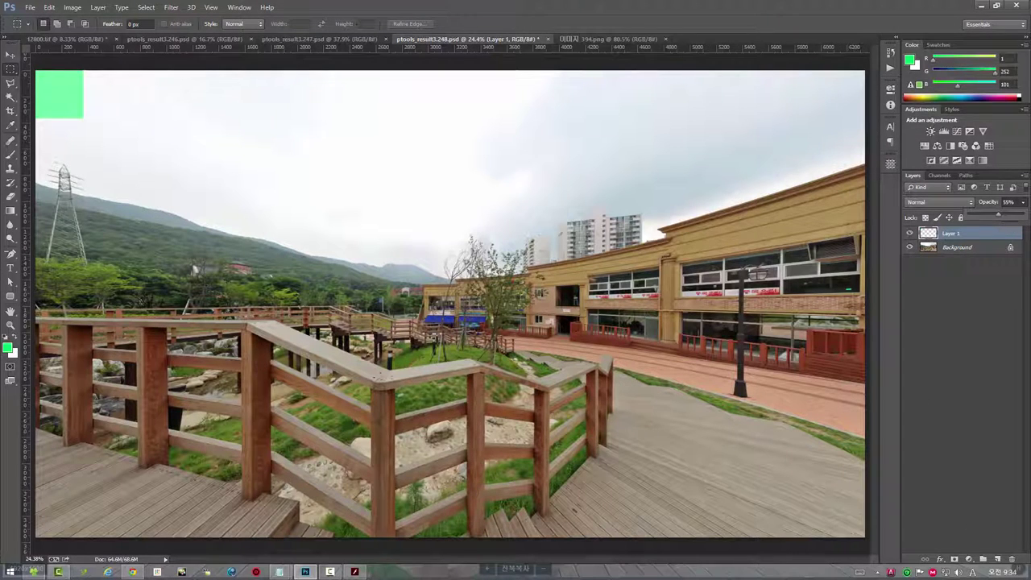
{"action": "left_click", "coordinate": [10, 54]}
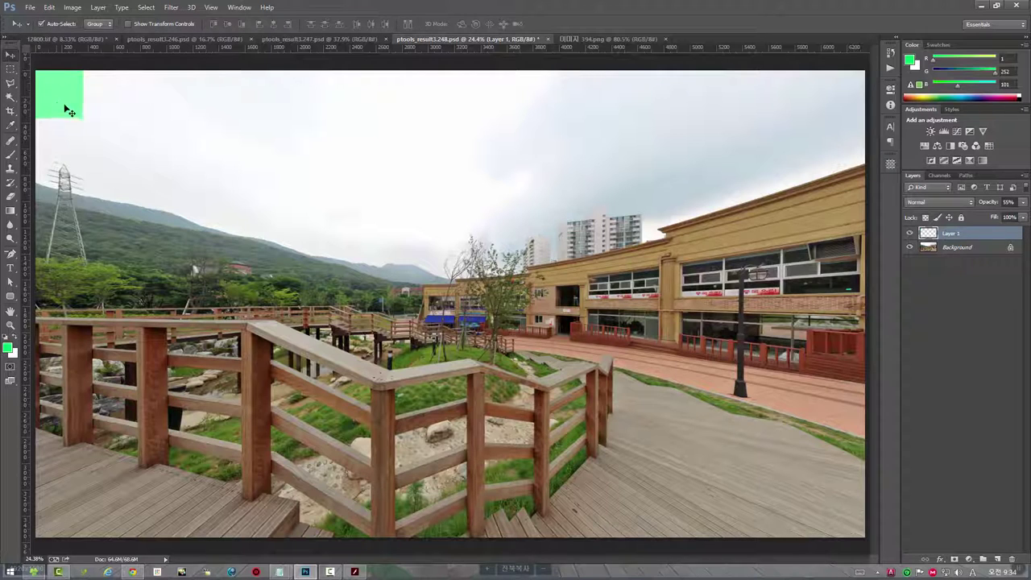
{"action": "mouse_move", "coordinate": [71, 111]}
{"action": "left_mouse_down"}
{"action": "mouse_move", "coordinate": [642, 141]}
{"action": "mouse_move", "coordinate": [846, 119]}
{"action": "mouse_move", "coordinate": [838, 530]}
{"action": "mouse_move", "coordinate": [53, 532]}
{"action": "left_mouse_up"}
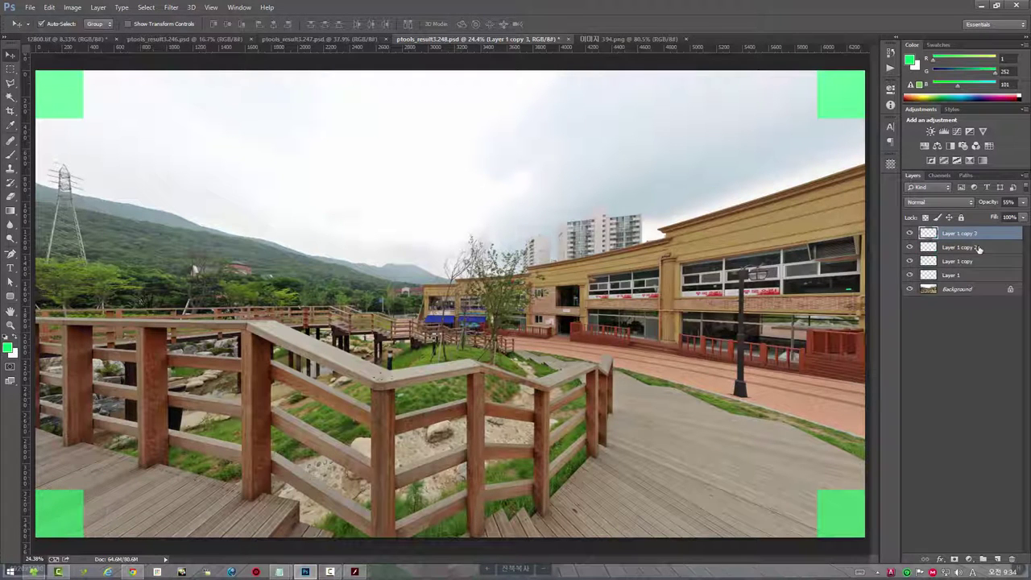
{"action": "left_click", "coordinate": [1027, 174]}
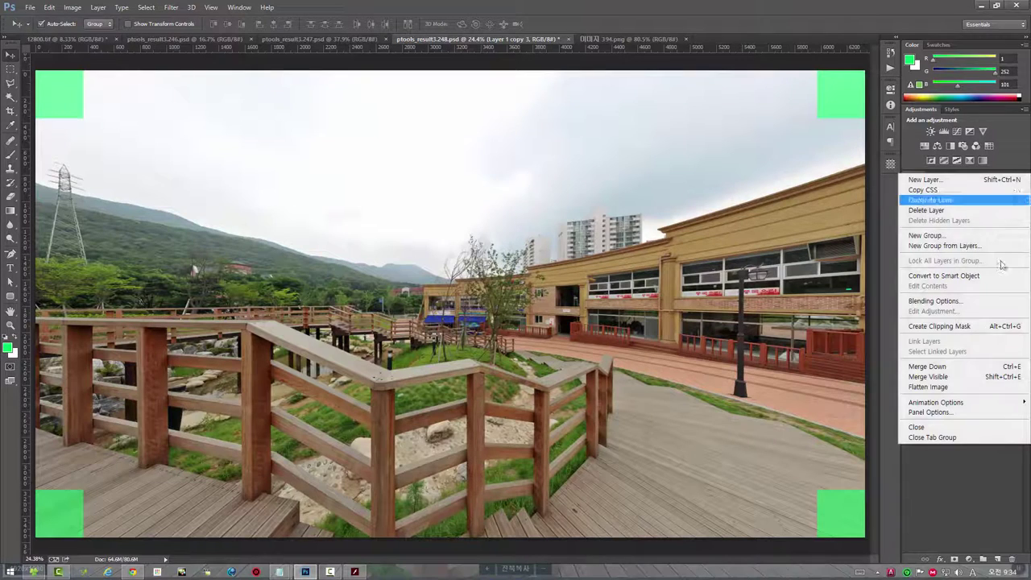
{"action": "left_click", "coordinate": [971, 388]}
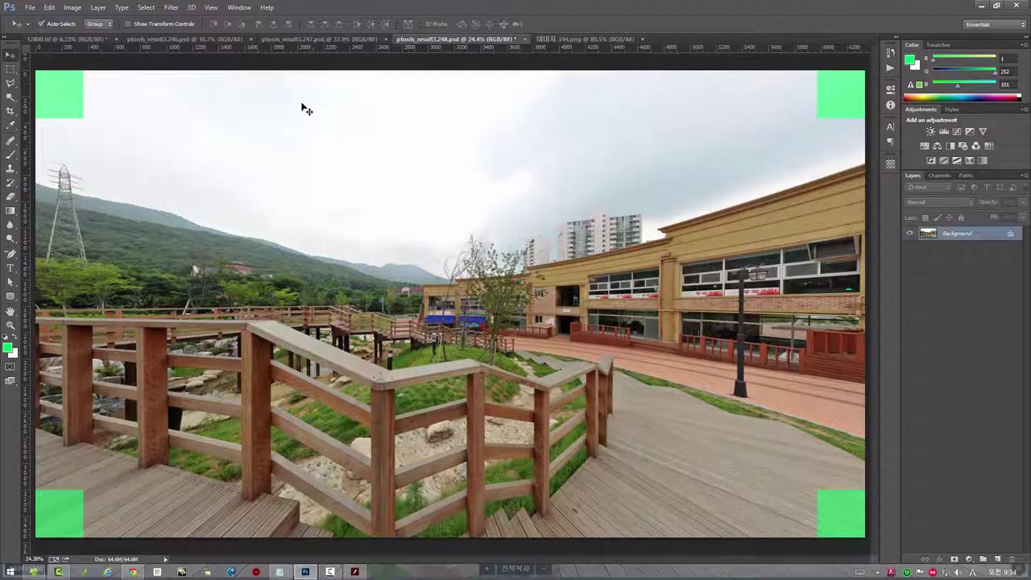
- Insert the 140° rectilinear photo into a 12800×6400 equirectangular panorama via Panorama Tools
{"action": "left_click", "coordinate": [172, 7]}
{"action": "mouse_move", "coordinate": [210, 243]}
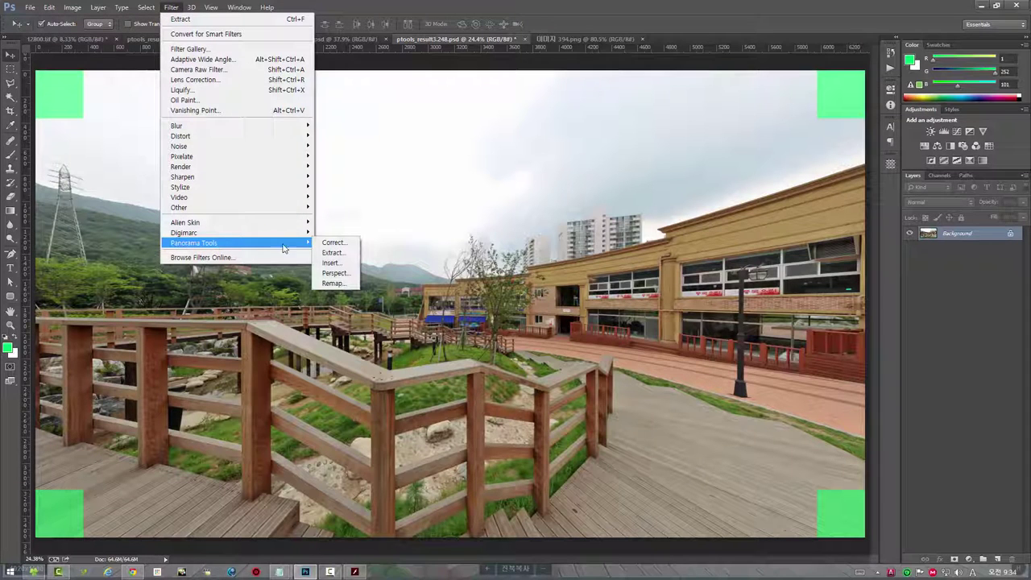
{"action": "left_click", "coordinate": [331, 263]}
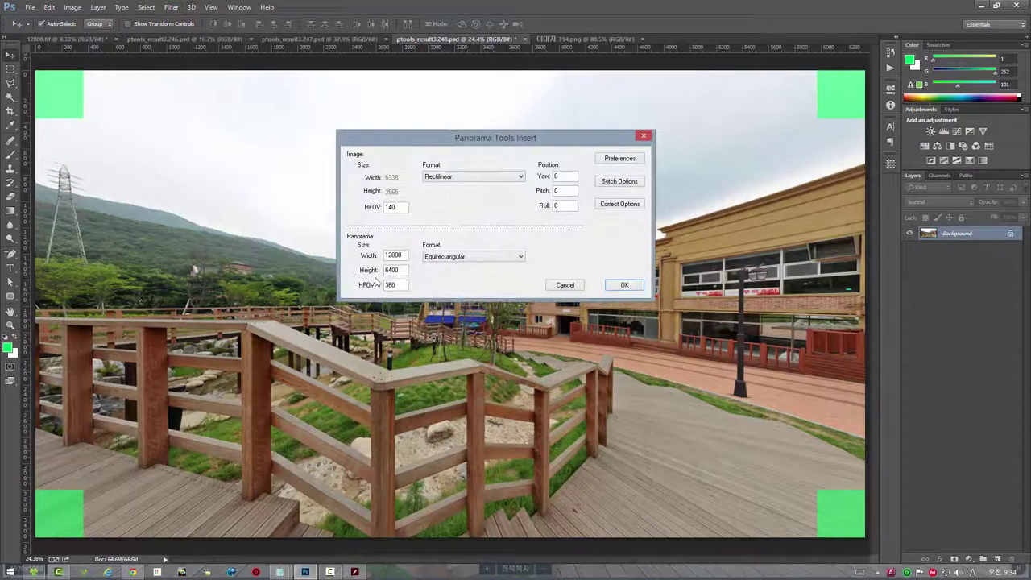
{"action": "left_click", "coordinate": [626, 285]}
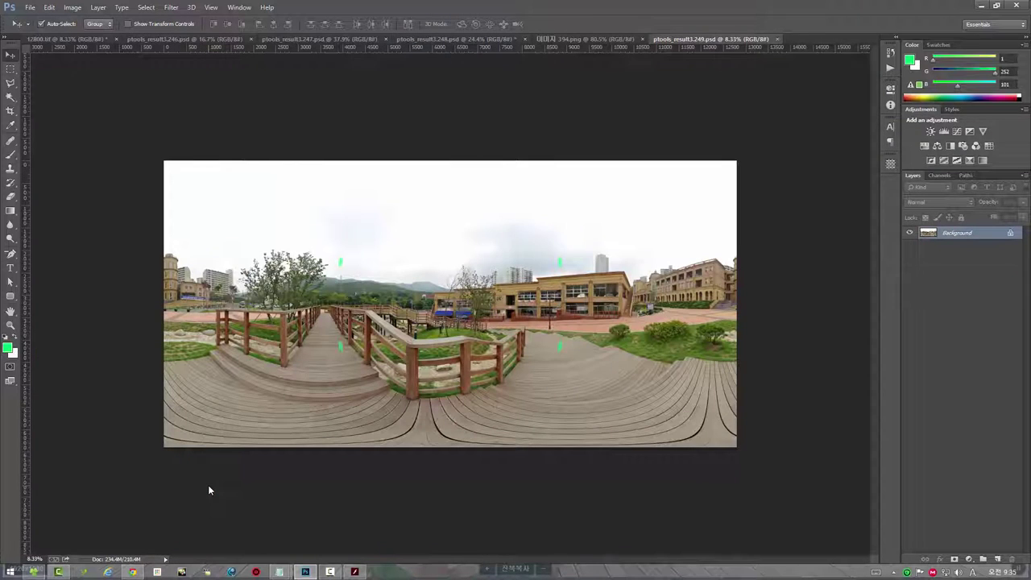
- Close the old panorama viewer and save the panorama as a JPEG
{"action": "left_click", "coordinate": [356, 571]}
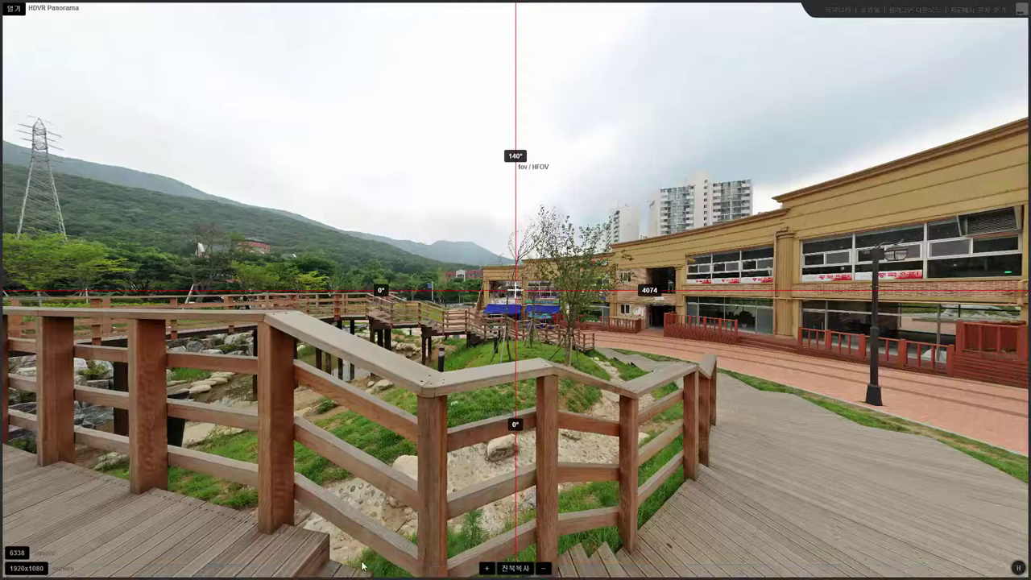
{"action": "left_click", "coordinate": [1018, 11]}
{"action": "left_click", "coordinate": [602, 132]}
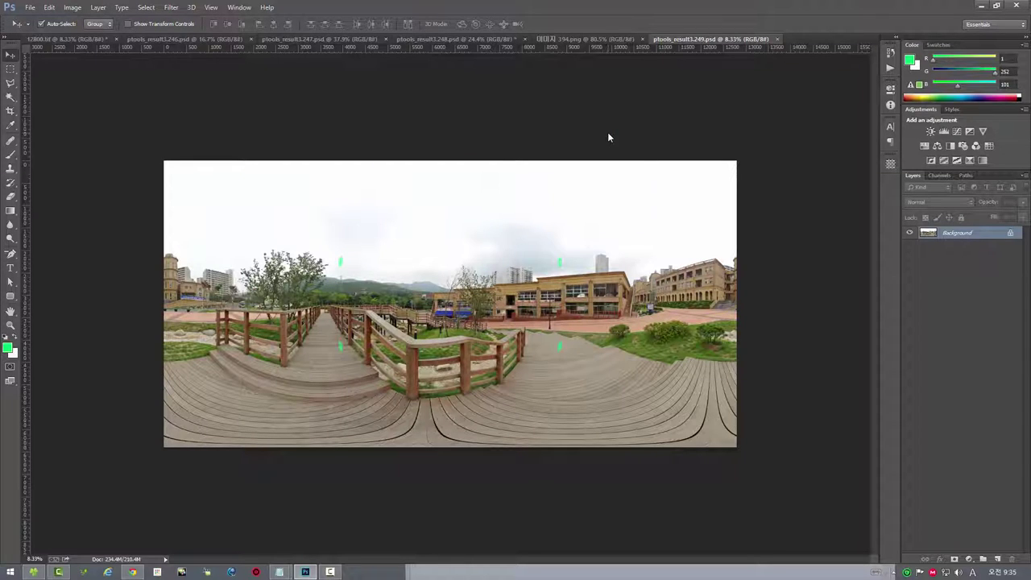
{"action": "key", "text": "ctrl+s"}
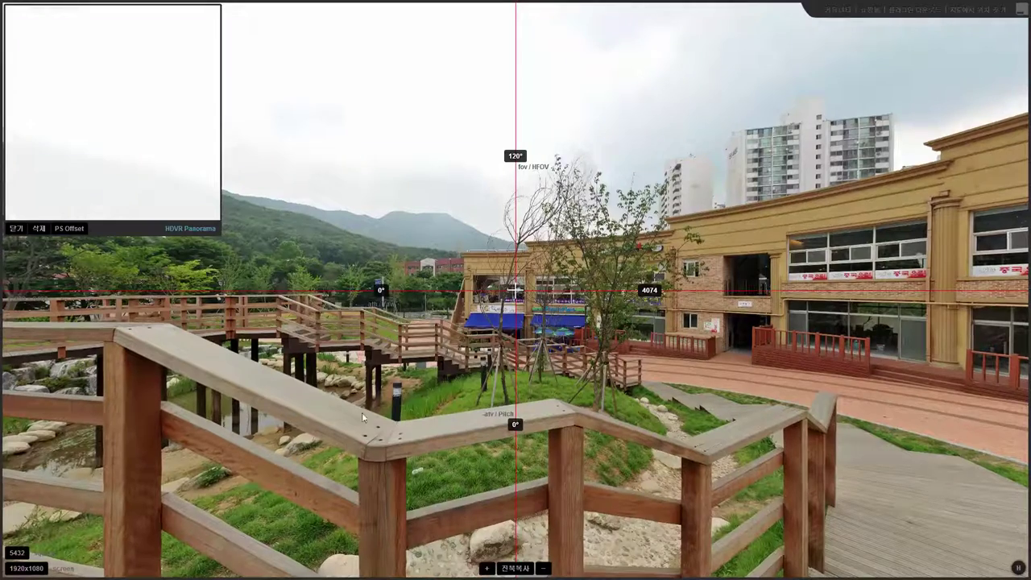
- Pan around the loaded panorama to inspect the four green corner markers
{"action": "mouse_move", "coordinate": [365, 259]}
{"action": "left_mouse_down"}
{"action": "mouse_move", "coordinate": [334, 455]}
{"action": "mouse_move", "coordinate": [626, 460]}
{"action": "mouse_move", "coordinate": [484, 456]}
{"action": "left_mouse_up"}
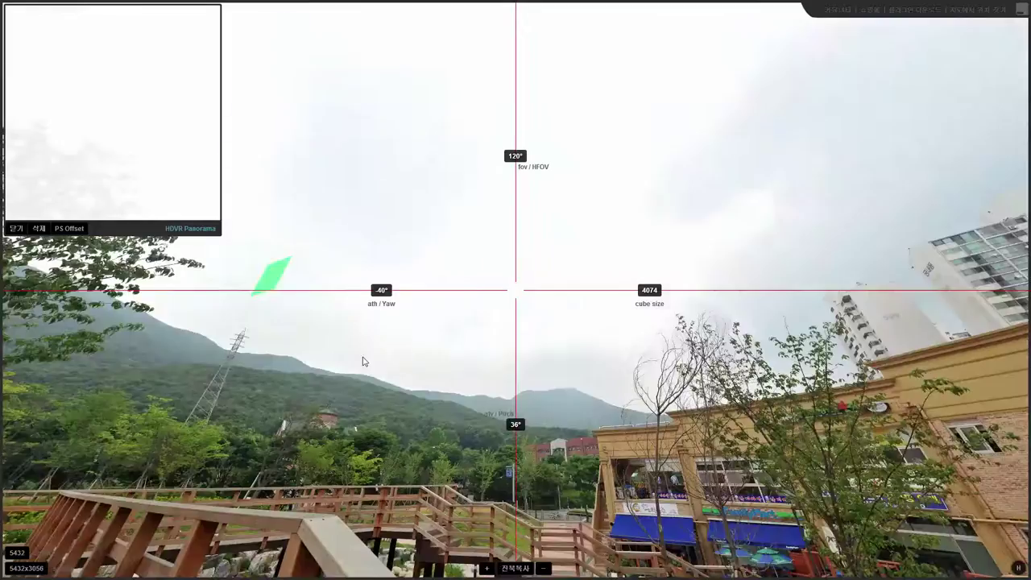
{"action": "left_click_drag", "start_coordinate": [641, 426], "coordinate": [378, 273]}
{"action": "scroll", "coordinate": [379, 273], "scroll_direction": "down", "scroll_amount": 4}
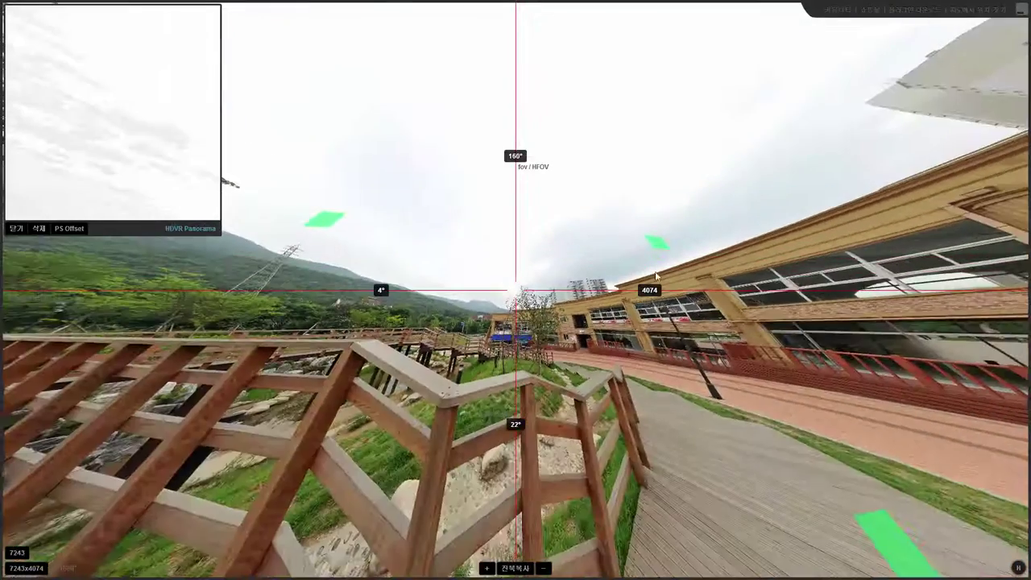
{"action": "left_click_drag", "start_coordinate": [671, 370], "coordinate": [682, 300]}
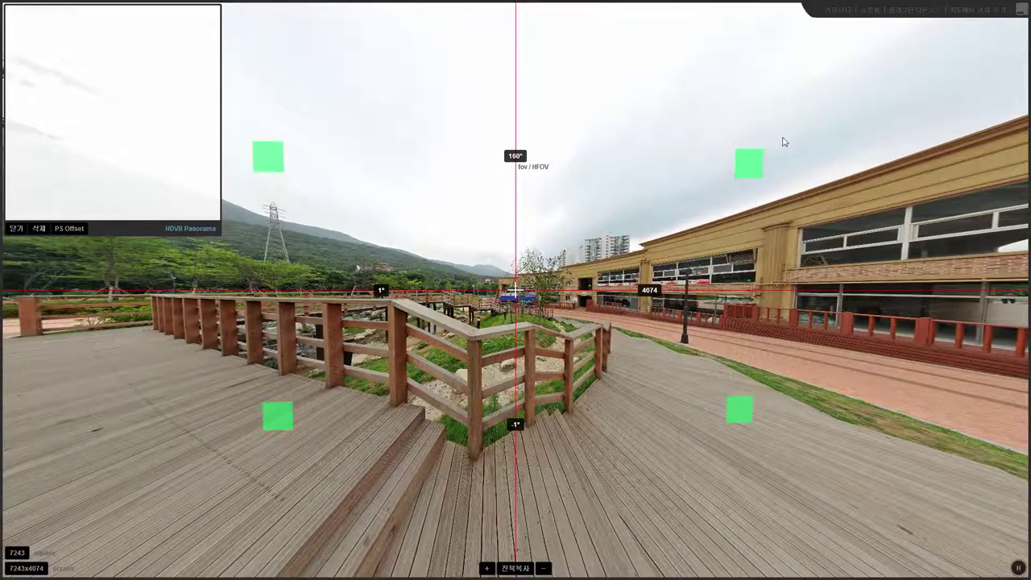
{"action": "mouse_move", "coordinate": [764, 421]}
{"action": "left_mouse_down"}
{"action": "mouse_move", "coordinate": [522, 353]}
{"action": "mouse_move", "coordinate": [483, 352]}
{"action": "left_mouse_up"}
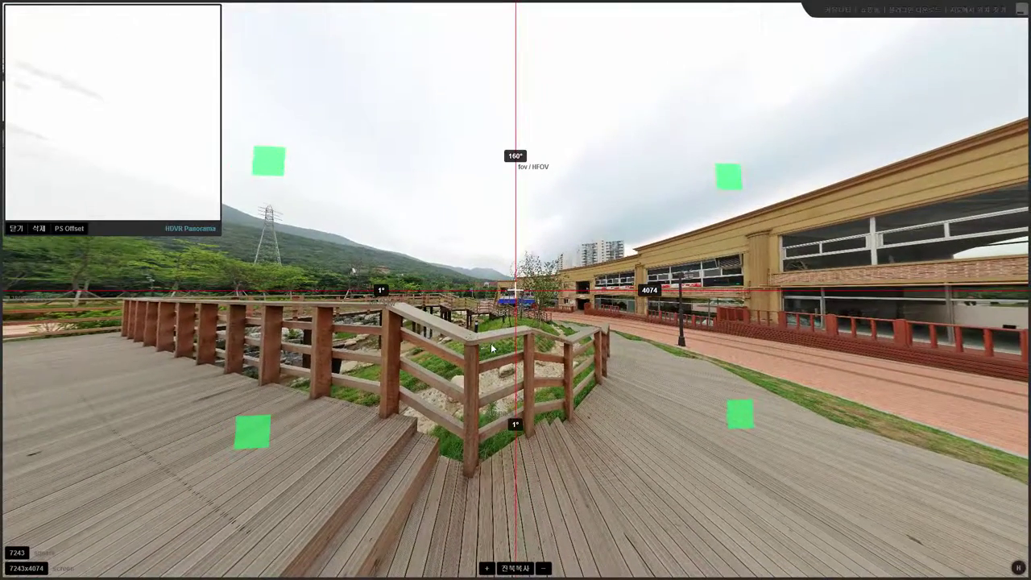
- Close the Flash viewer and preview the panorama with the File > Scripts > DevalVR script
{"action": "left_click", "coordinate": [1020, 13]}
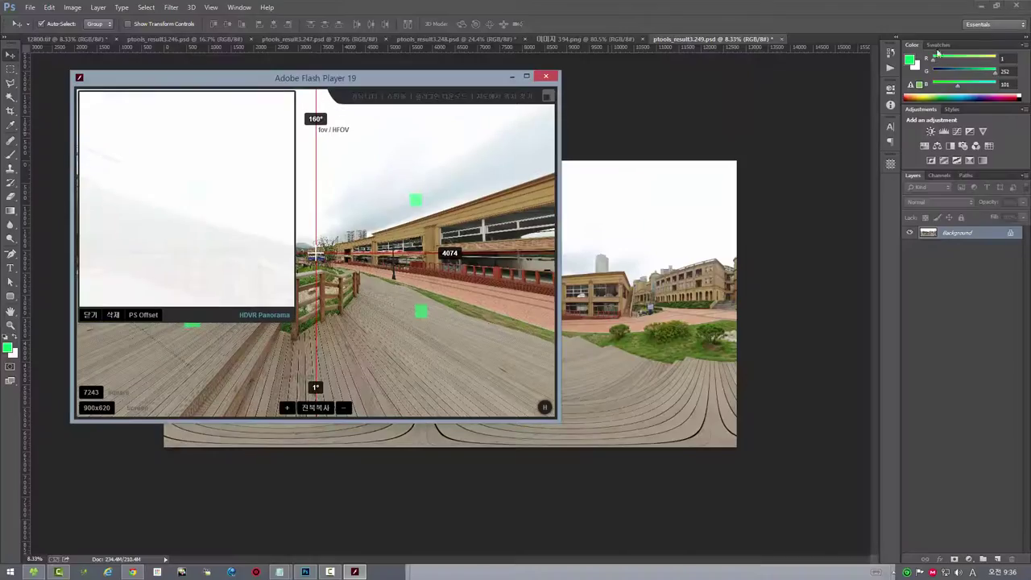
{"action": "left_click", "coordinate": [545, 77]}
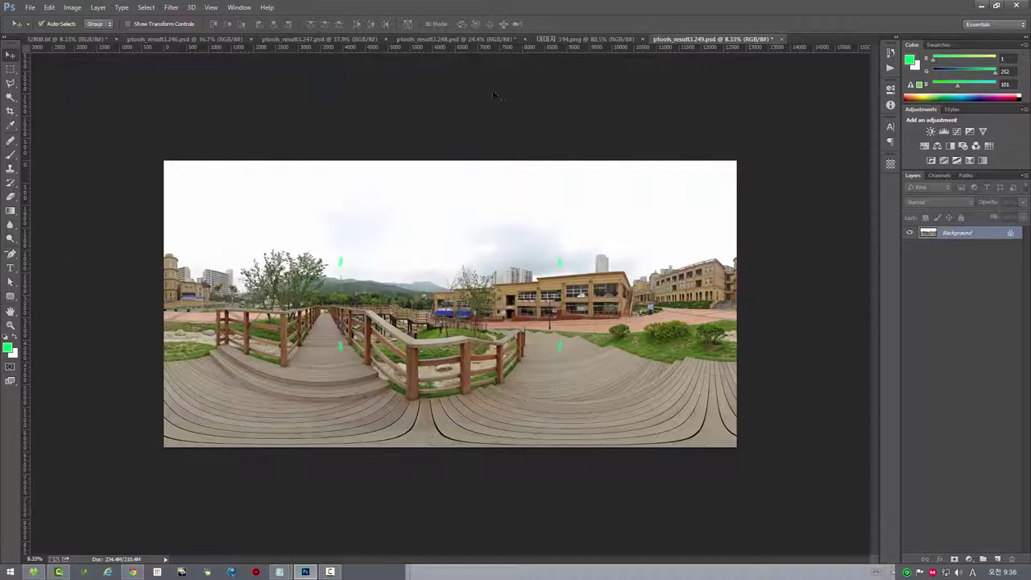
{"action": "left_click", "coordinate": [30, 7]}
{"action": "mouse_move", "coordinate": [41, 262]}
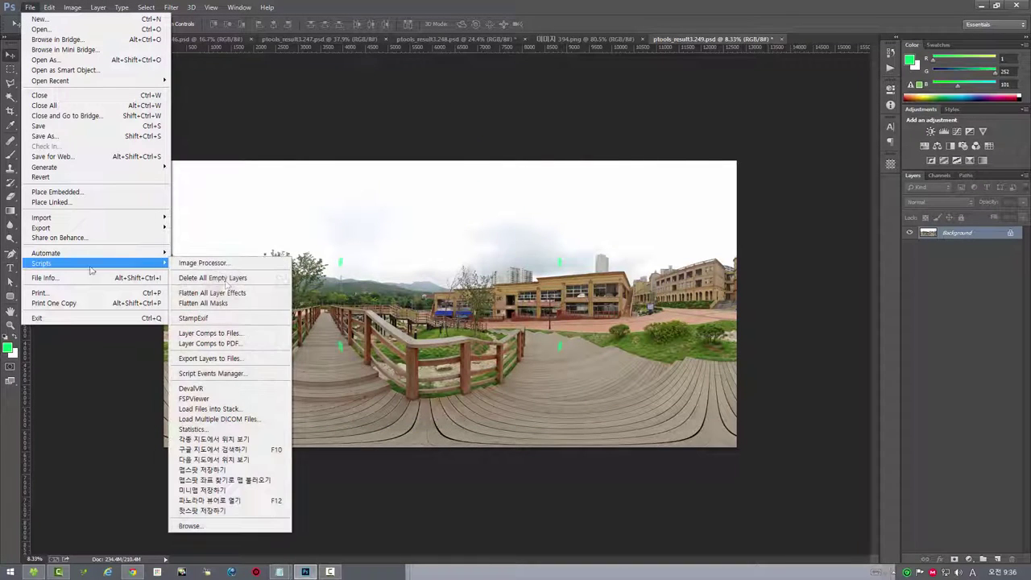
{"action": "left_click", "coordinate": [238, 389]}
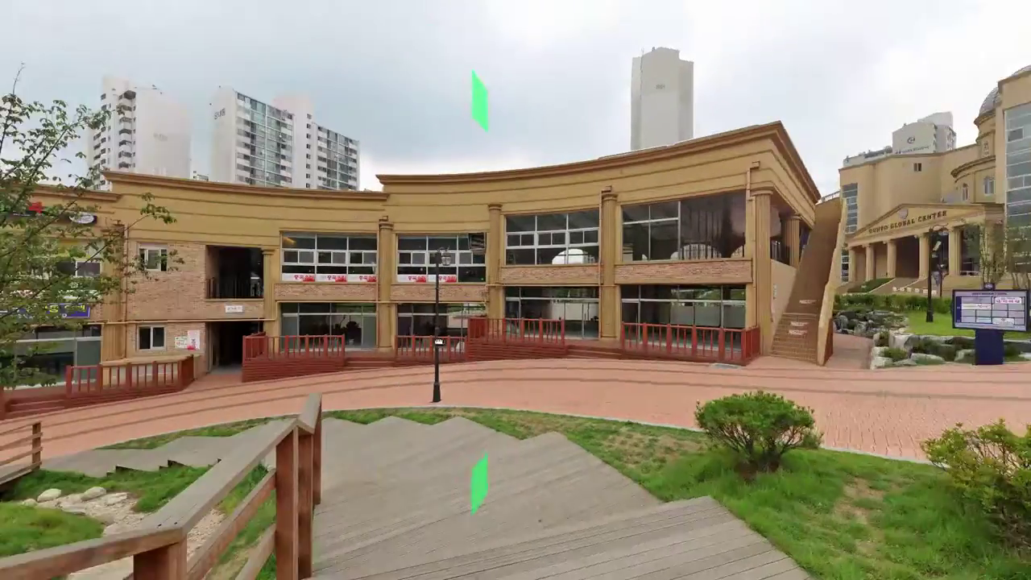
- Walk along the boardwalk to the steps viewpoint showing the four green marker squares
{"action": "mouse_move", "coordinate": [438, 341]}
{"action": "left_mouse_down"}
{"action": "mouse_move", "coordinate": [241, 320]}
{"action": "mouse_move", "coordinate": [604, 319]}
{"action": "left_mouse_up"}
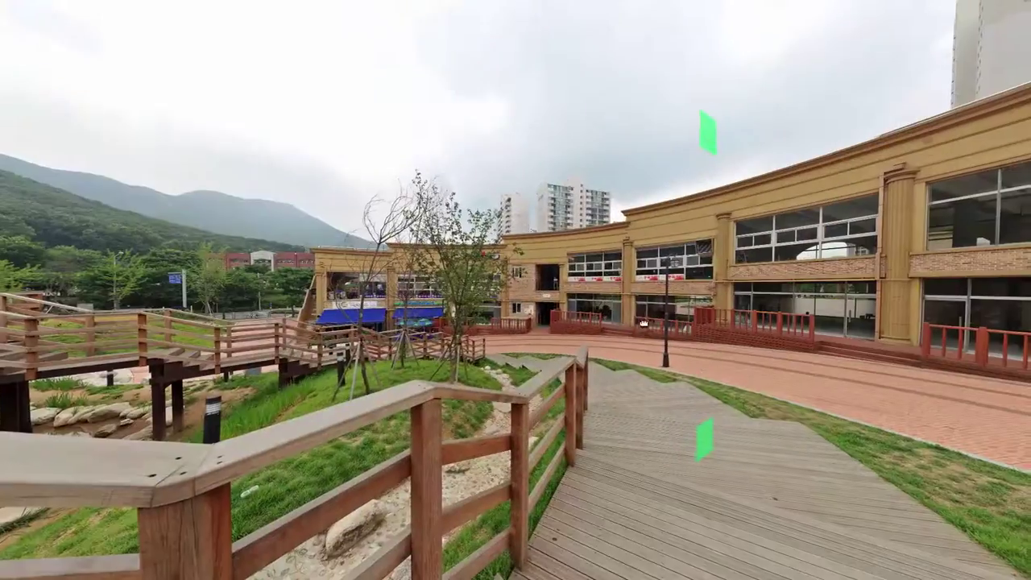
{"action": "left_click", "coordinate": [567, 327]}
{"action": "left_click", "coordinate": [512, 316]}
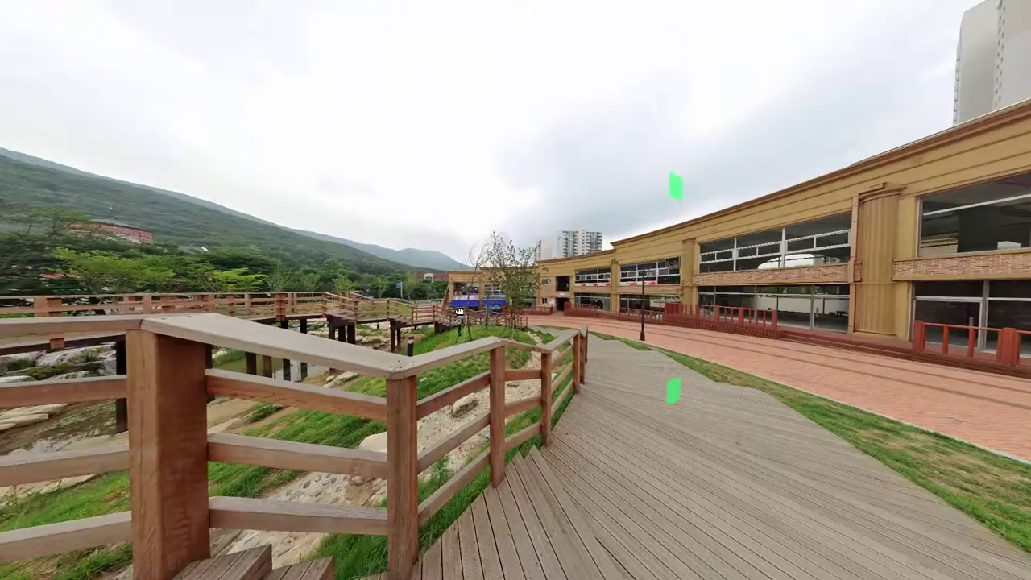
{"action": "left_click", "coordinate": [459, 312]}
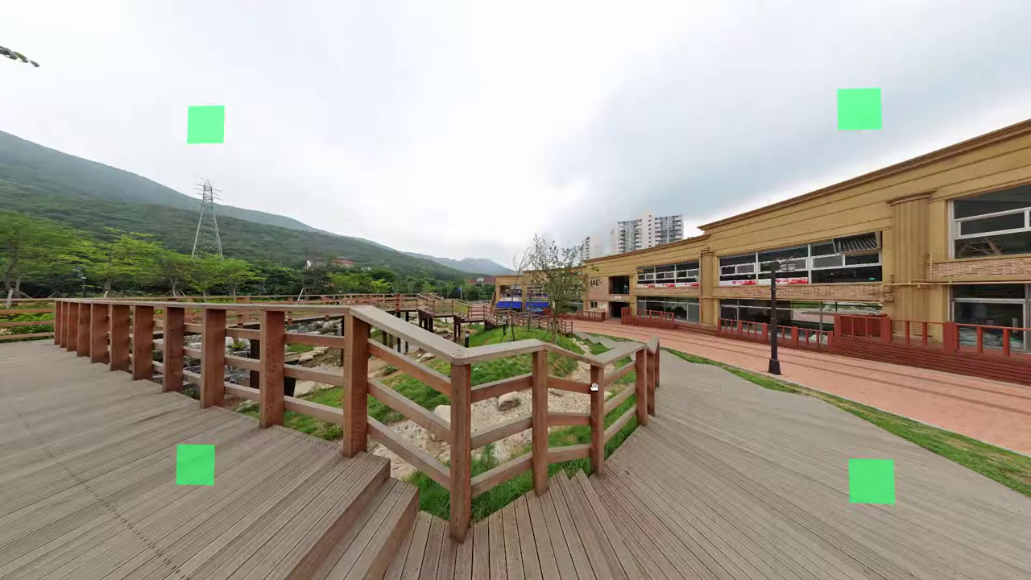
{"action": "left_click_drag", "start_coordinate": [593, 388], "coordinate": [593, 382]}
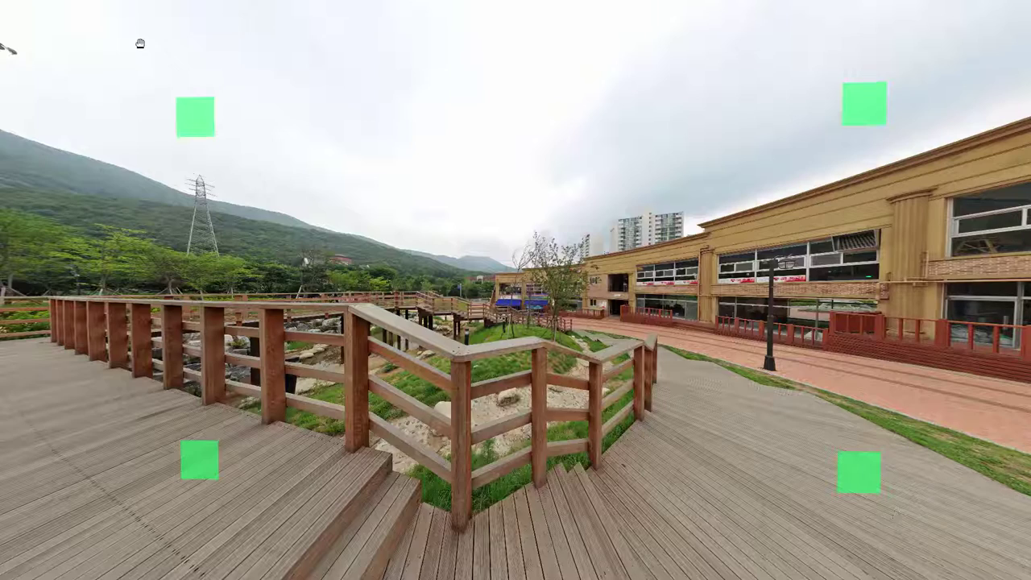
{"action": "left_click_drag", "start_coordinate": [474, 225], "coordinate": [477, 230]}
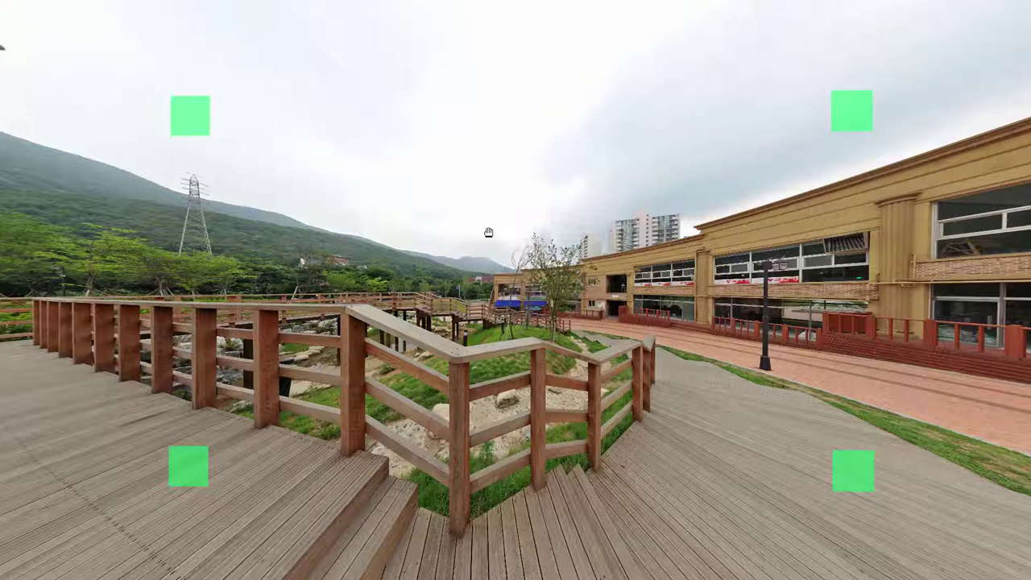